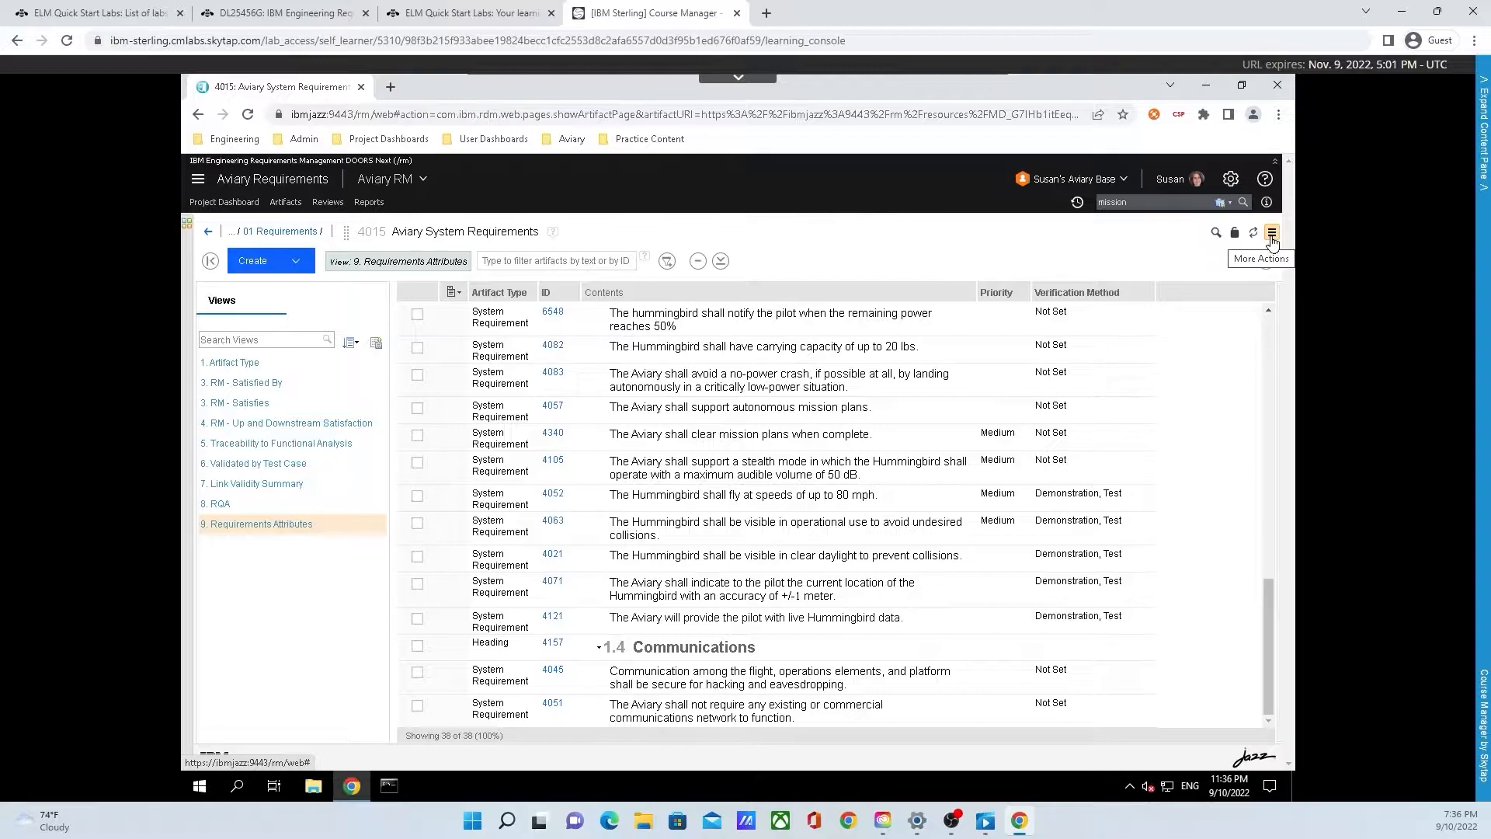
# Step: Open the Aviary System Requirements module's history and expand all entries in its audit history
pyautogui.click(1271, 233)
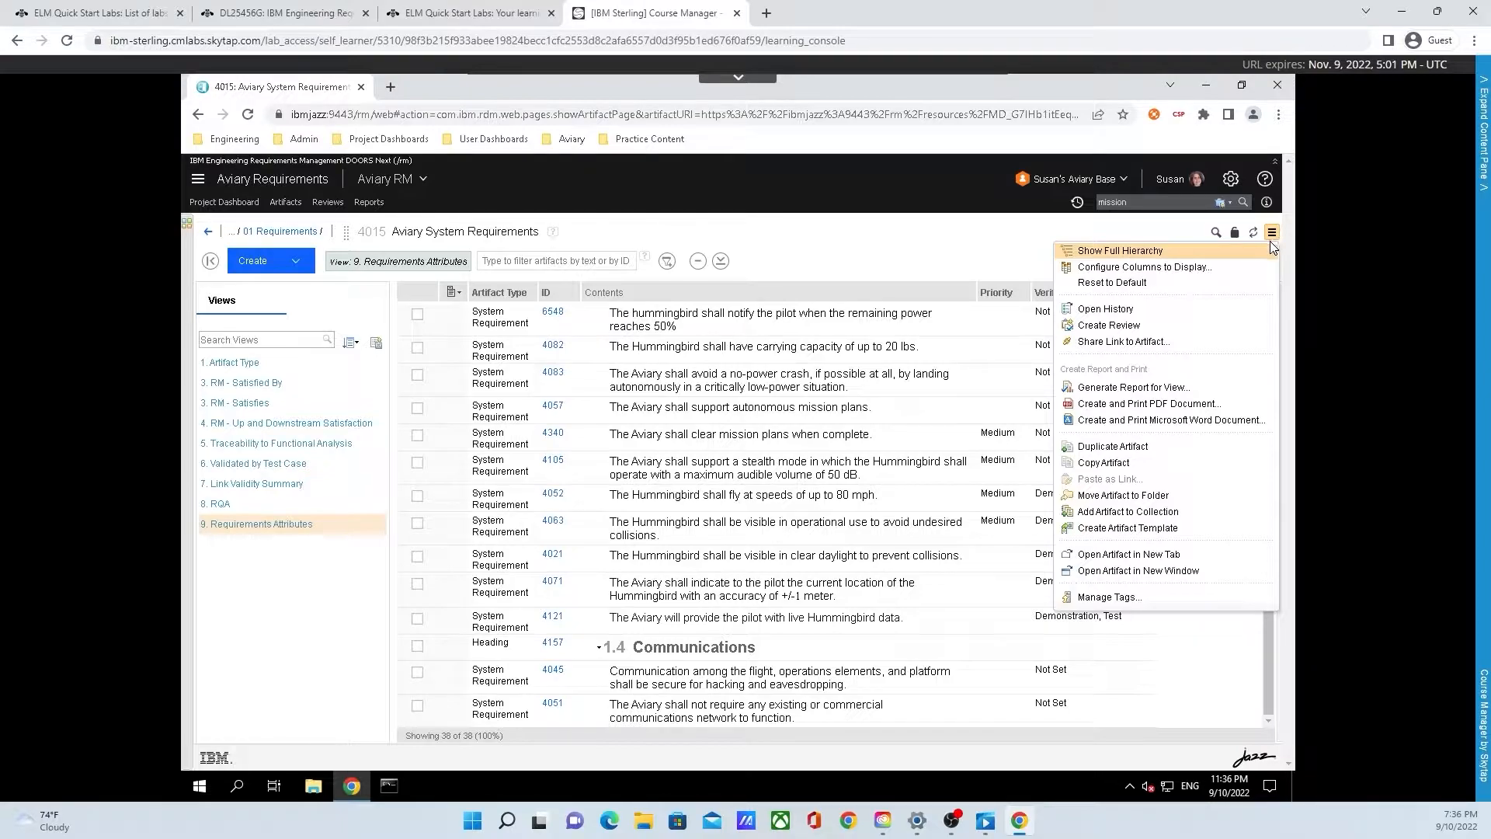
pyautogui.click(1215, 309)
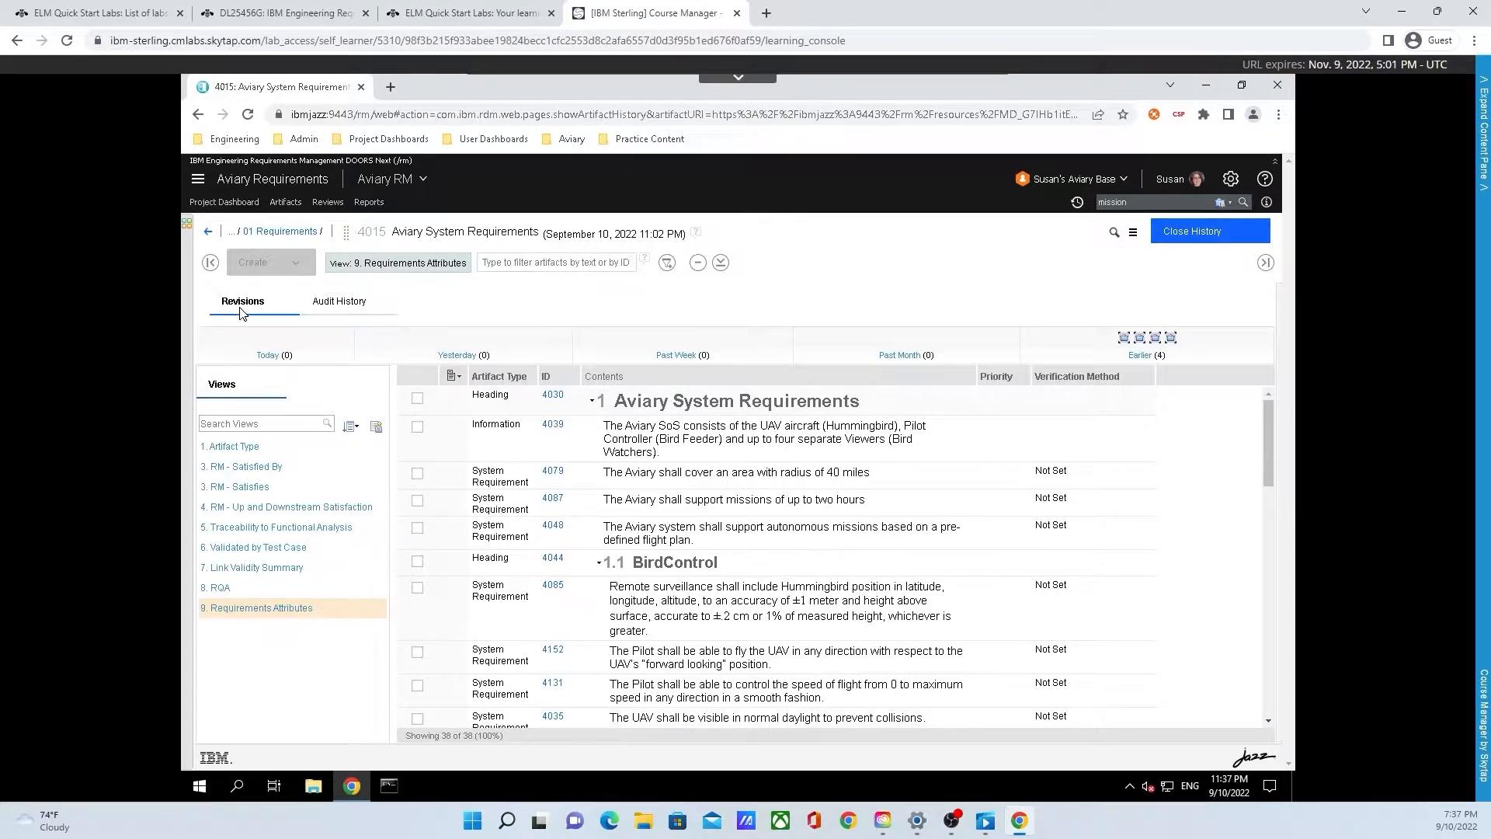
pyautogui.click(349, 299)
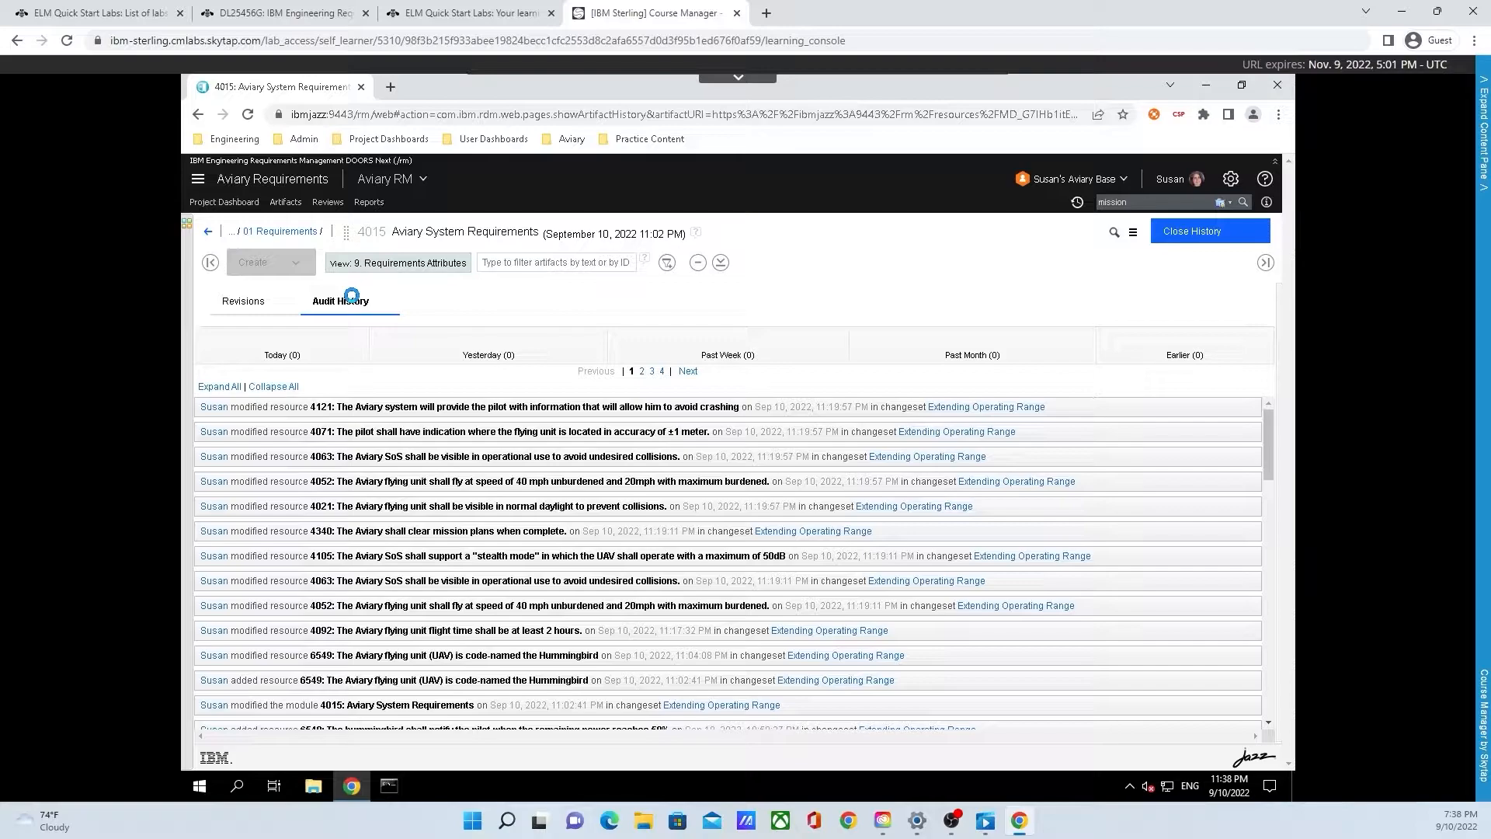
pyautogui.click(220, 389)
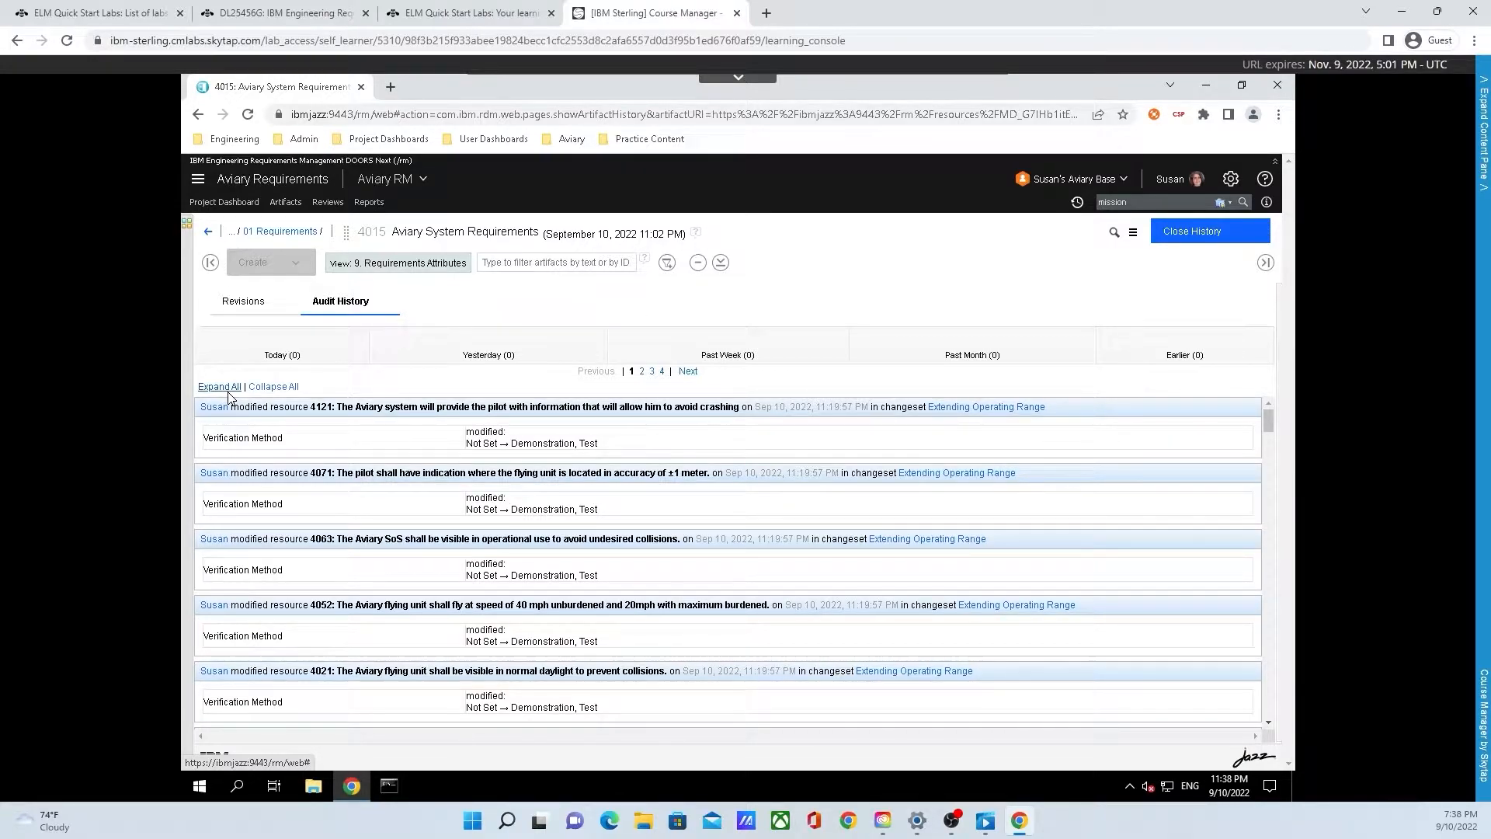
# Step: Scroll through the audit history entries and close the history view
pyautogui.scroll(-10, 482, 428)
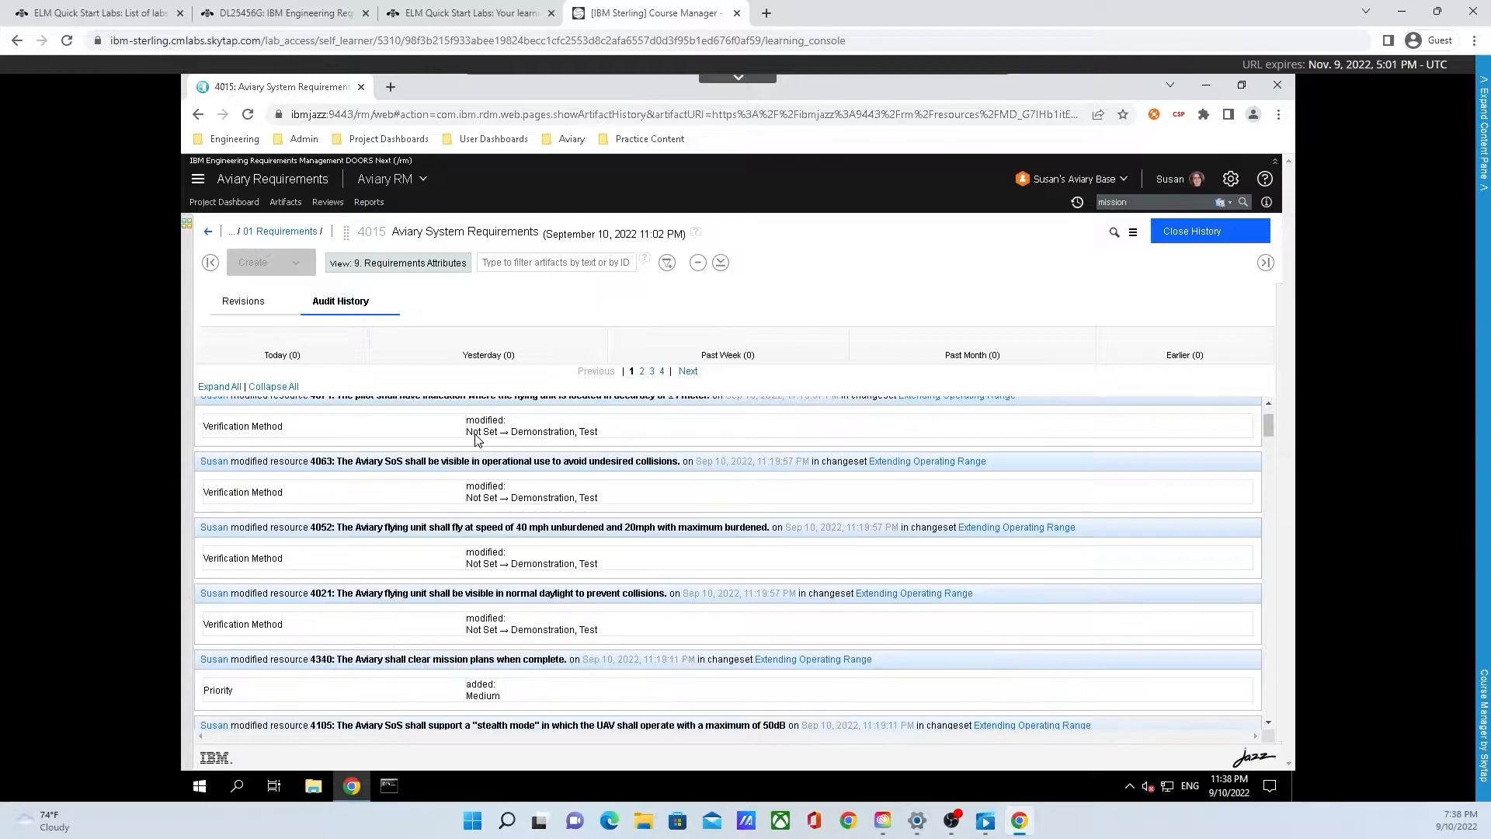
pyautogui.scroll(-10, 482, 429)
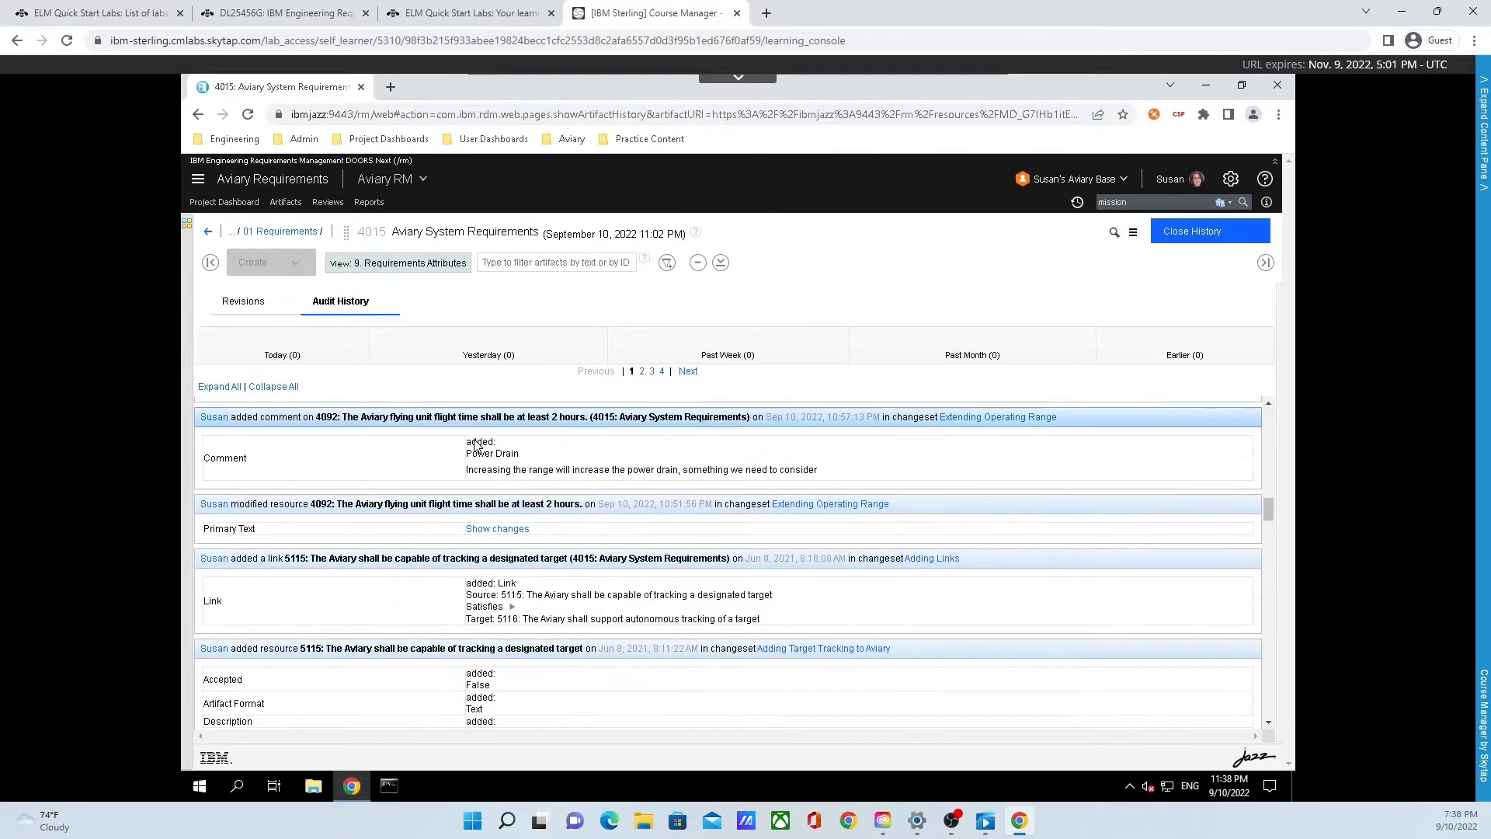
pyautogui.scroll(-10, 465, 451)
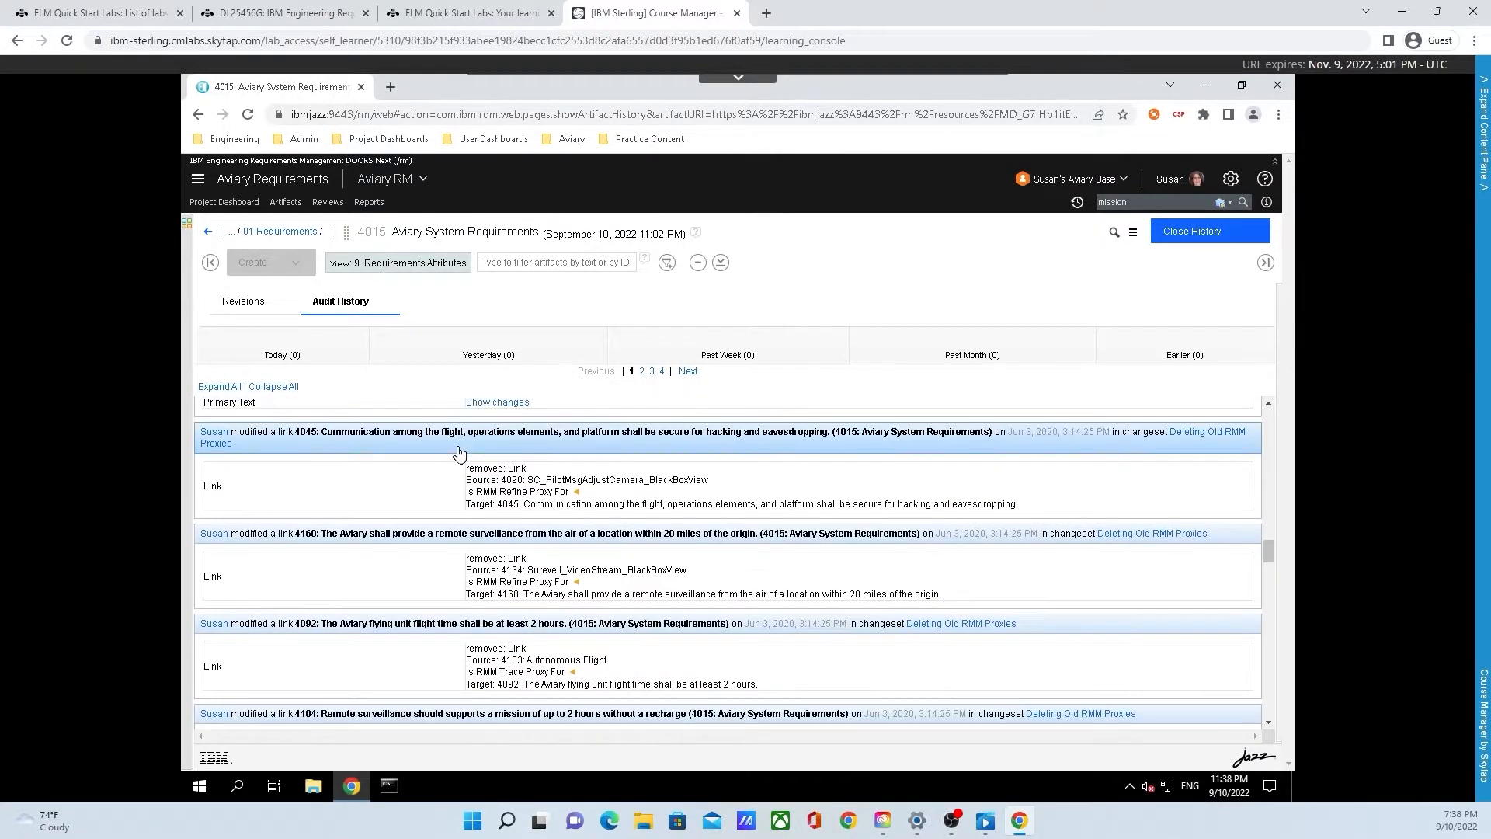
pyautogui.scroll(-5, 452, 458)
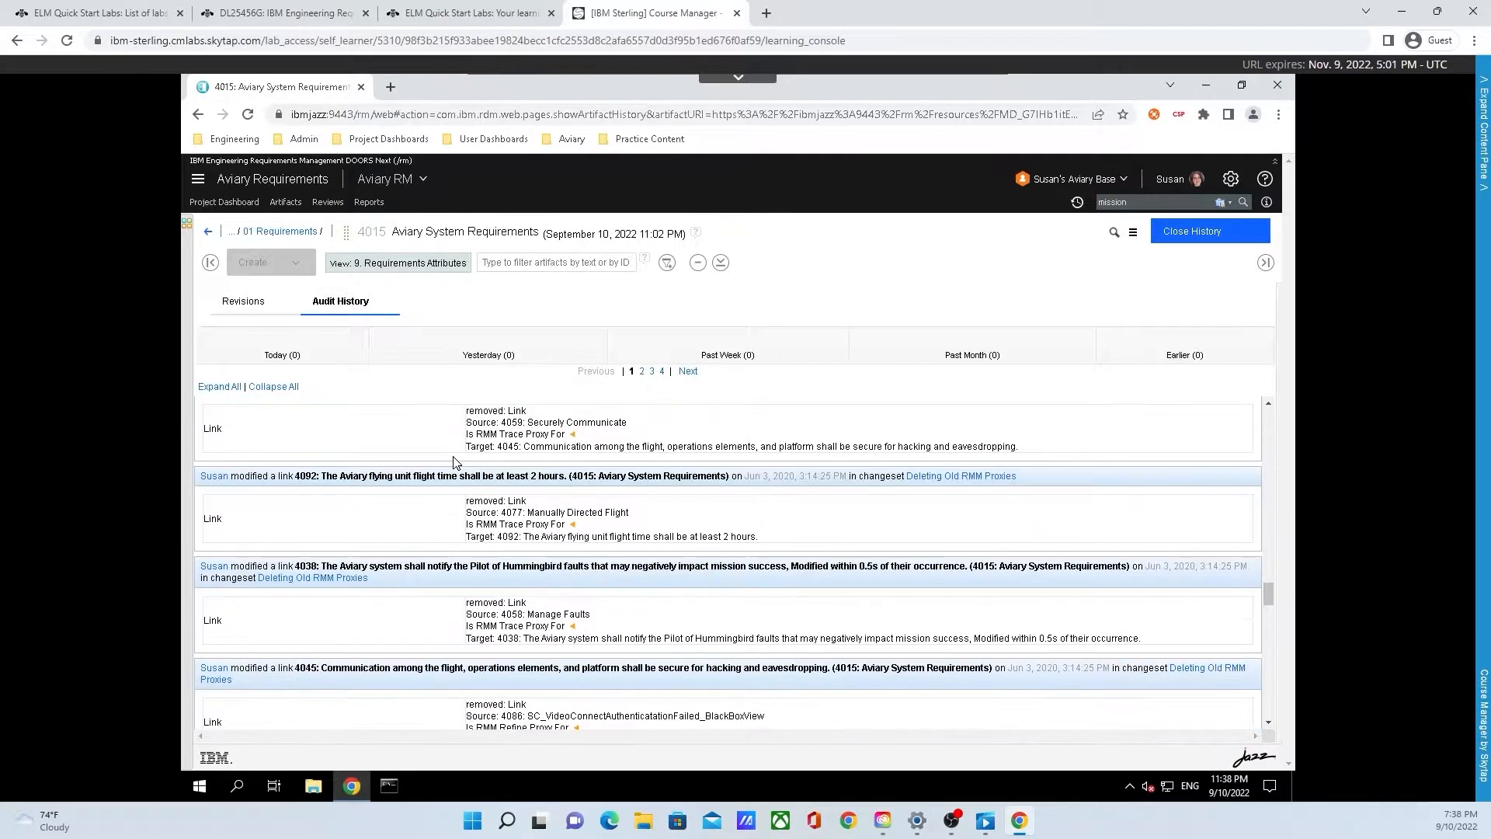
pyautogui.scroll(20, 459, 443)
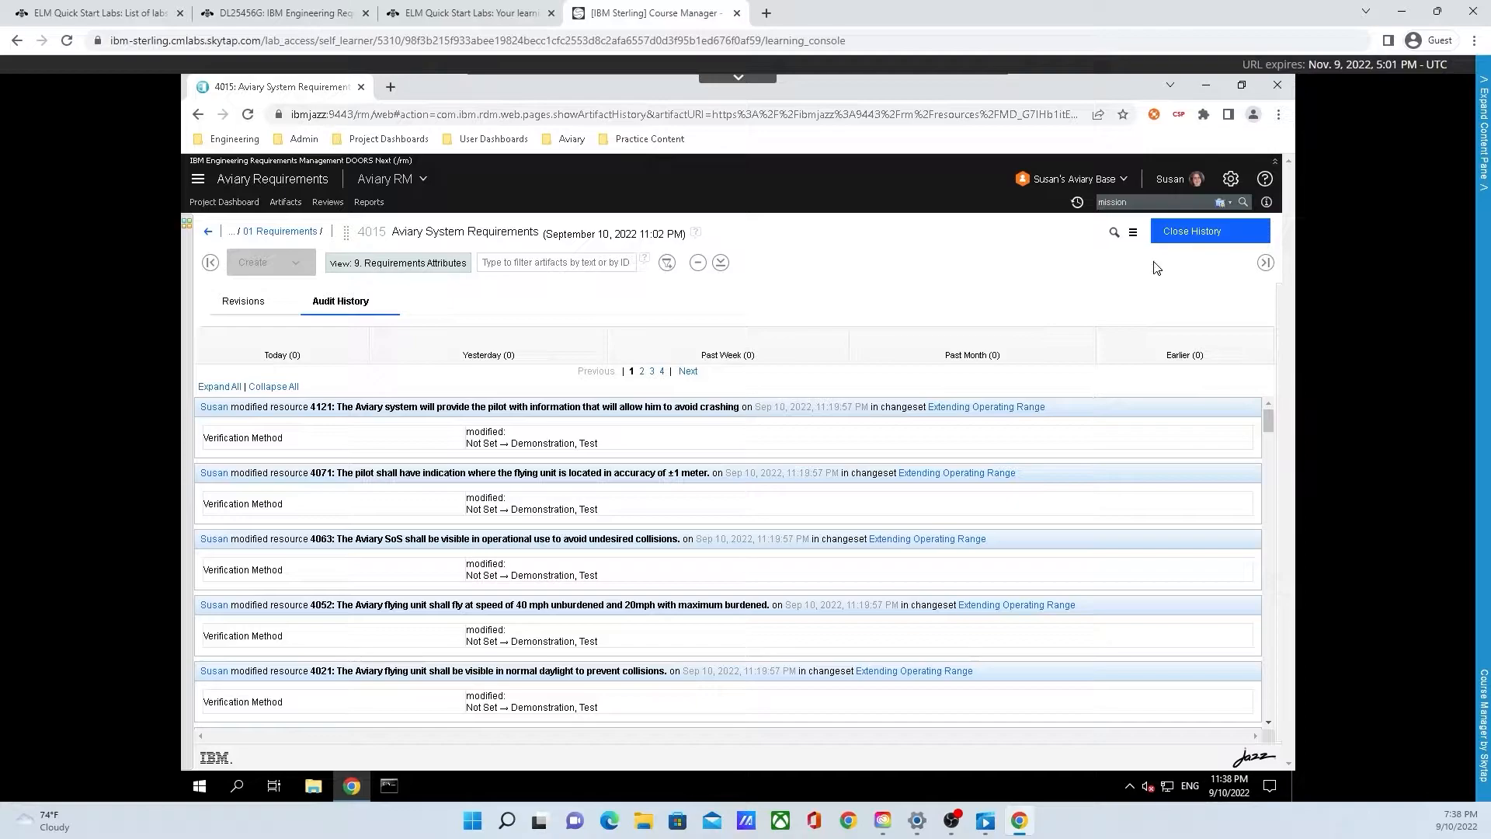
pyautogui.click(1188, 242)
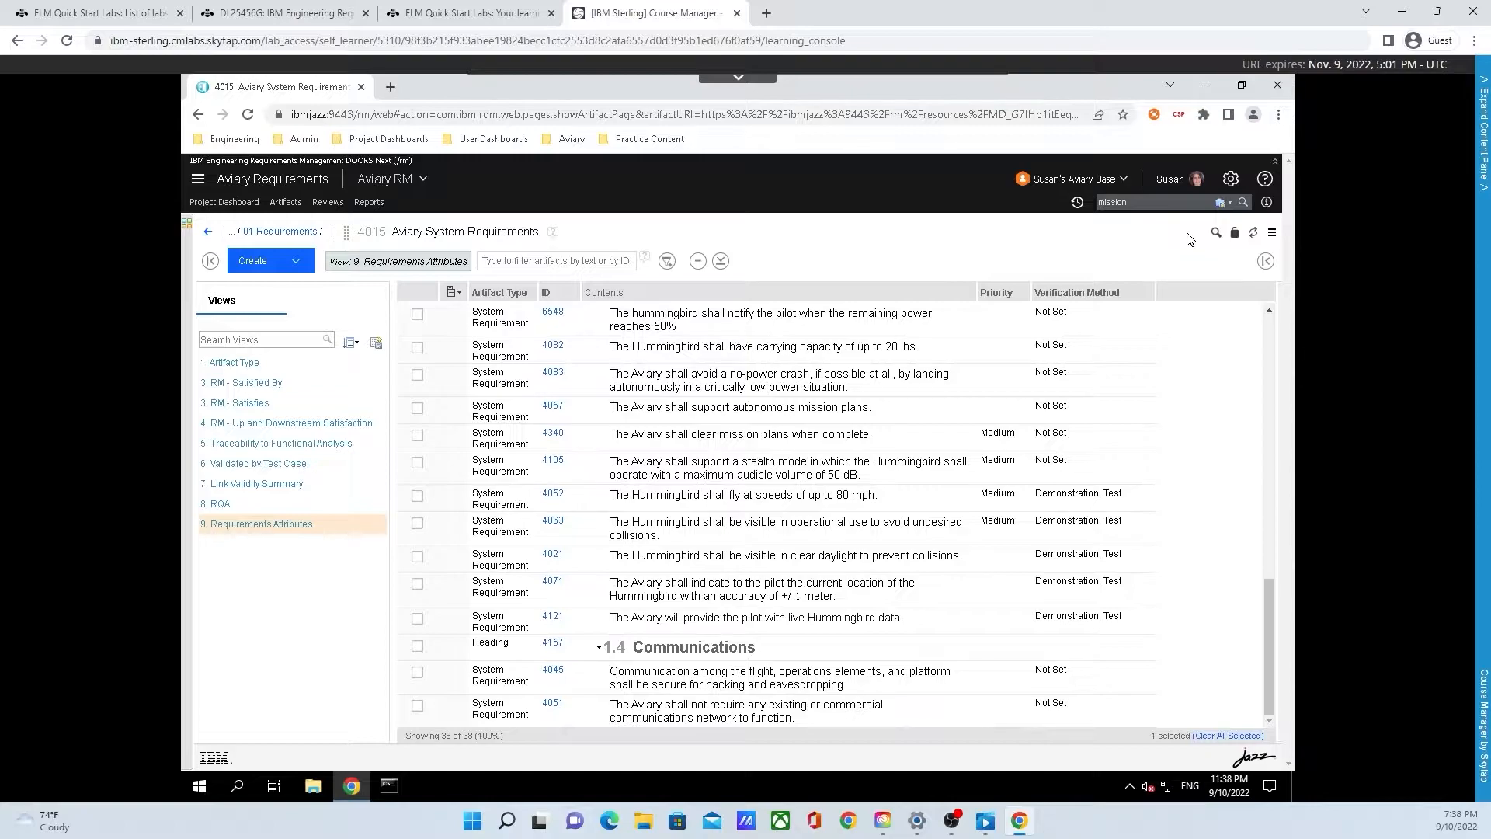
# Step: Switch to the RM - Satisfies view and mark requirement 4092's suspect Satisfies link as Valid
pyautogui.click(336, 402)
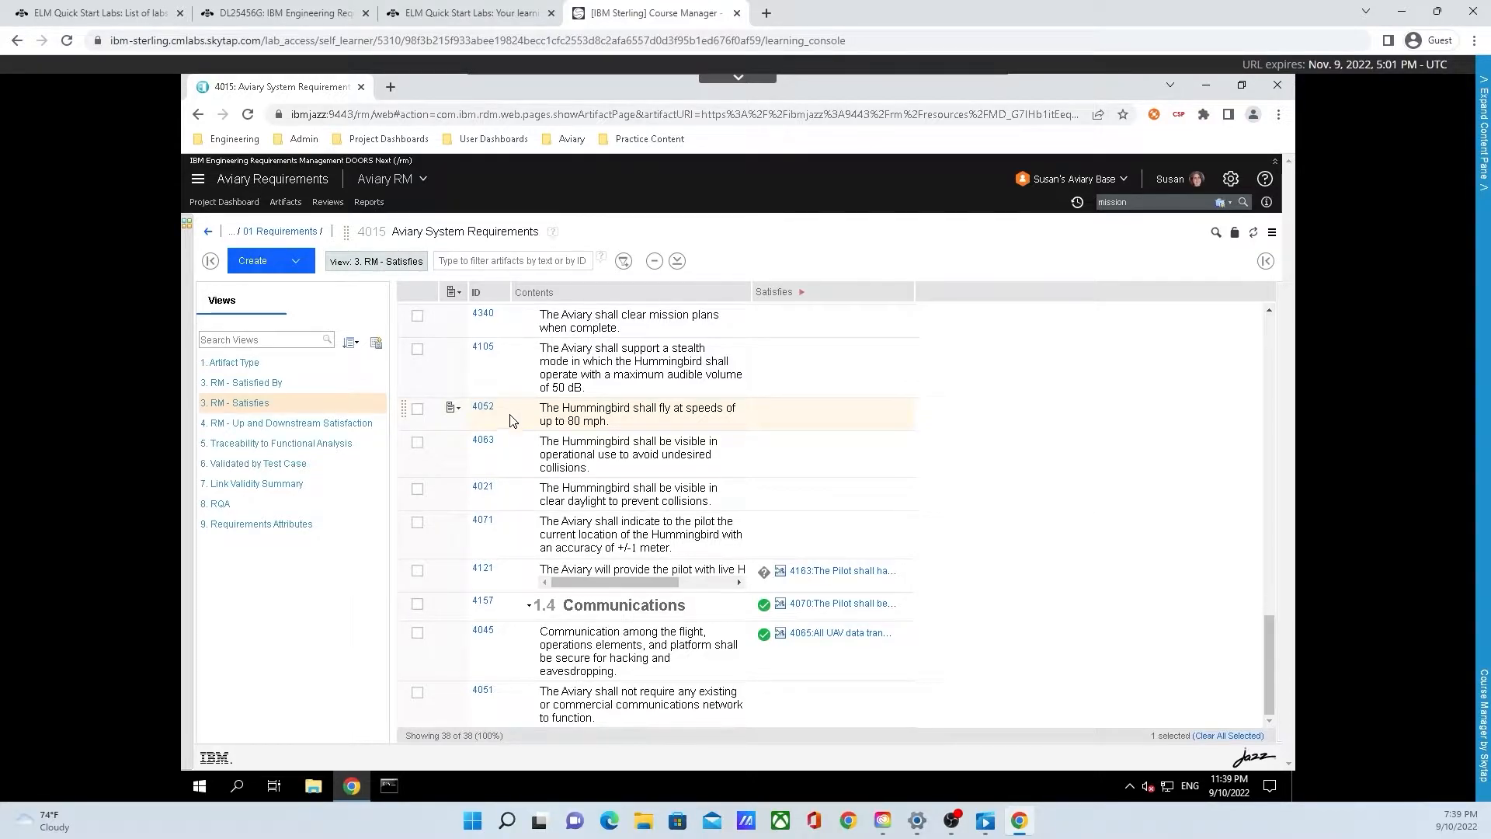
pyautogui.scroll(6, 497, 414)
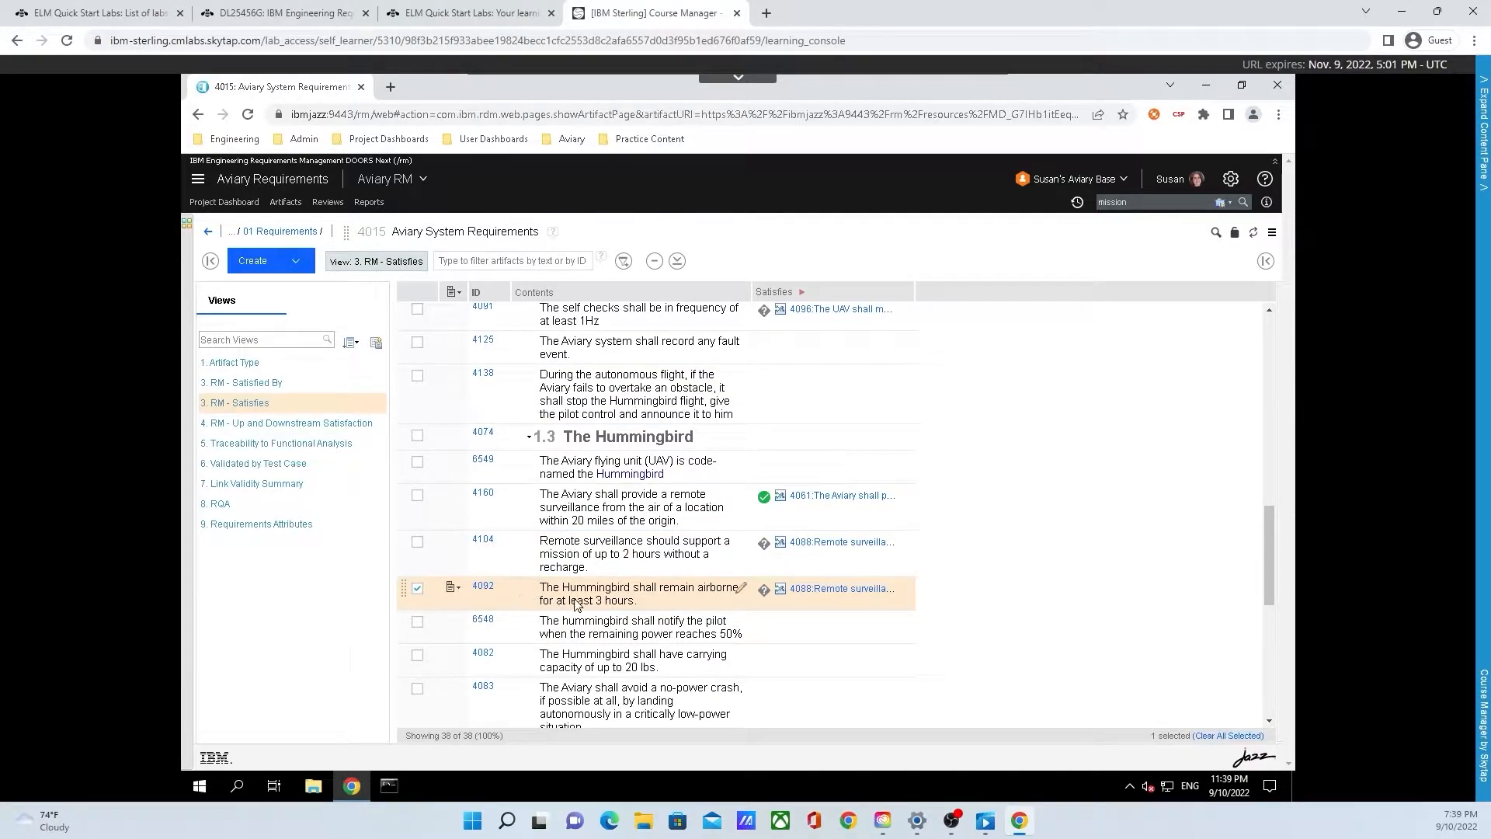
pyautogui.click(764, 592)
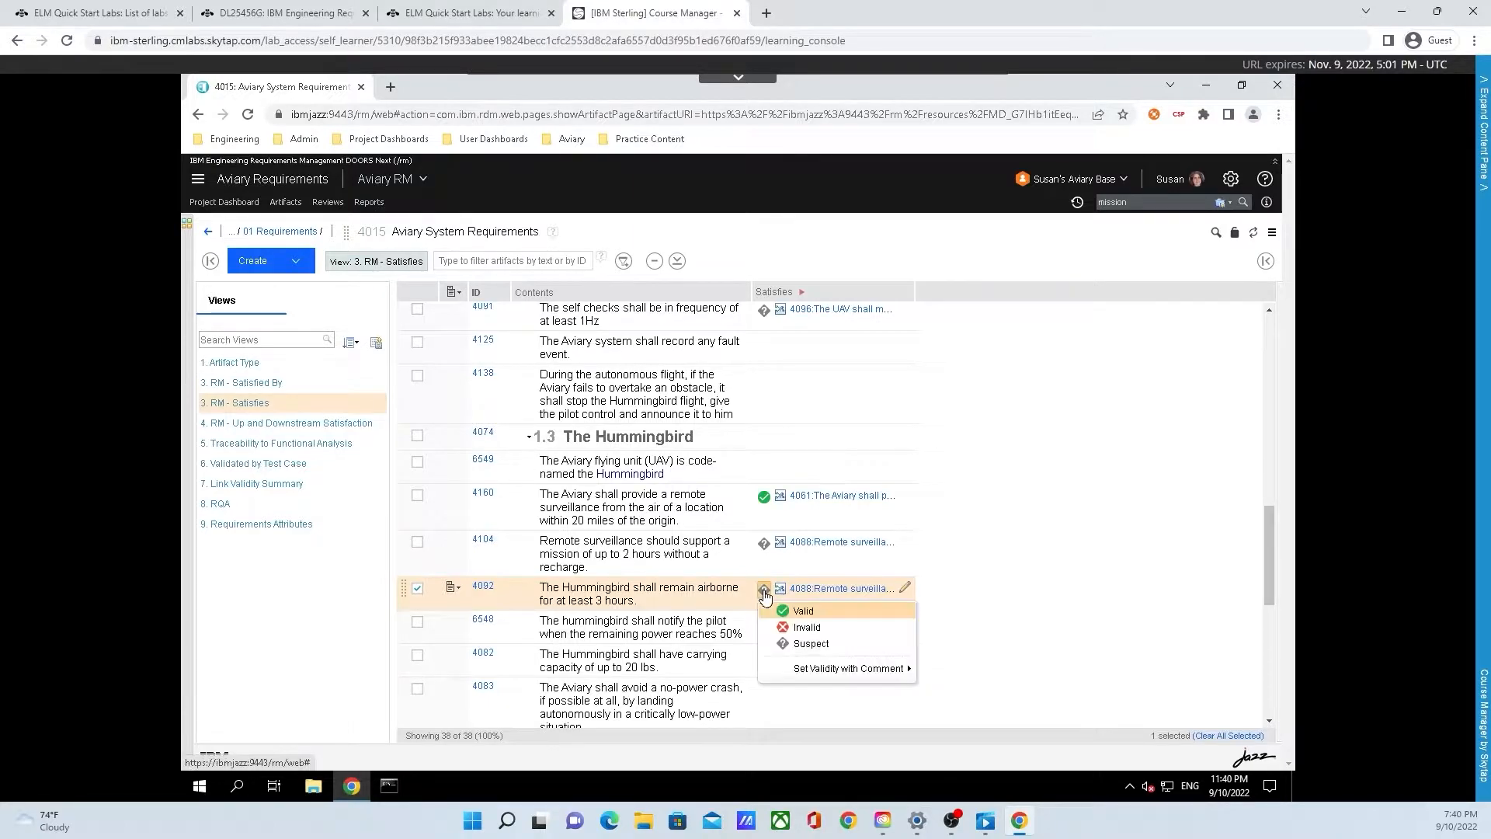
pyautogui.click(783, 612)
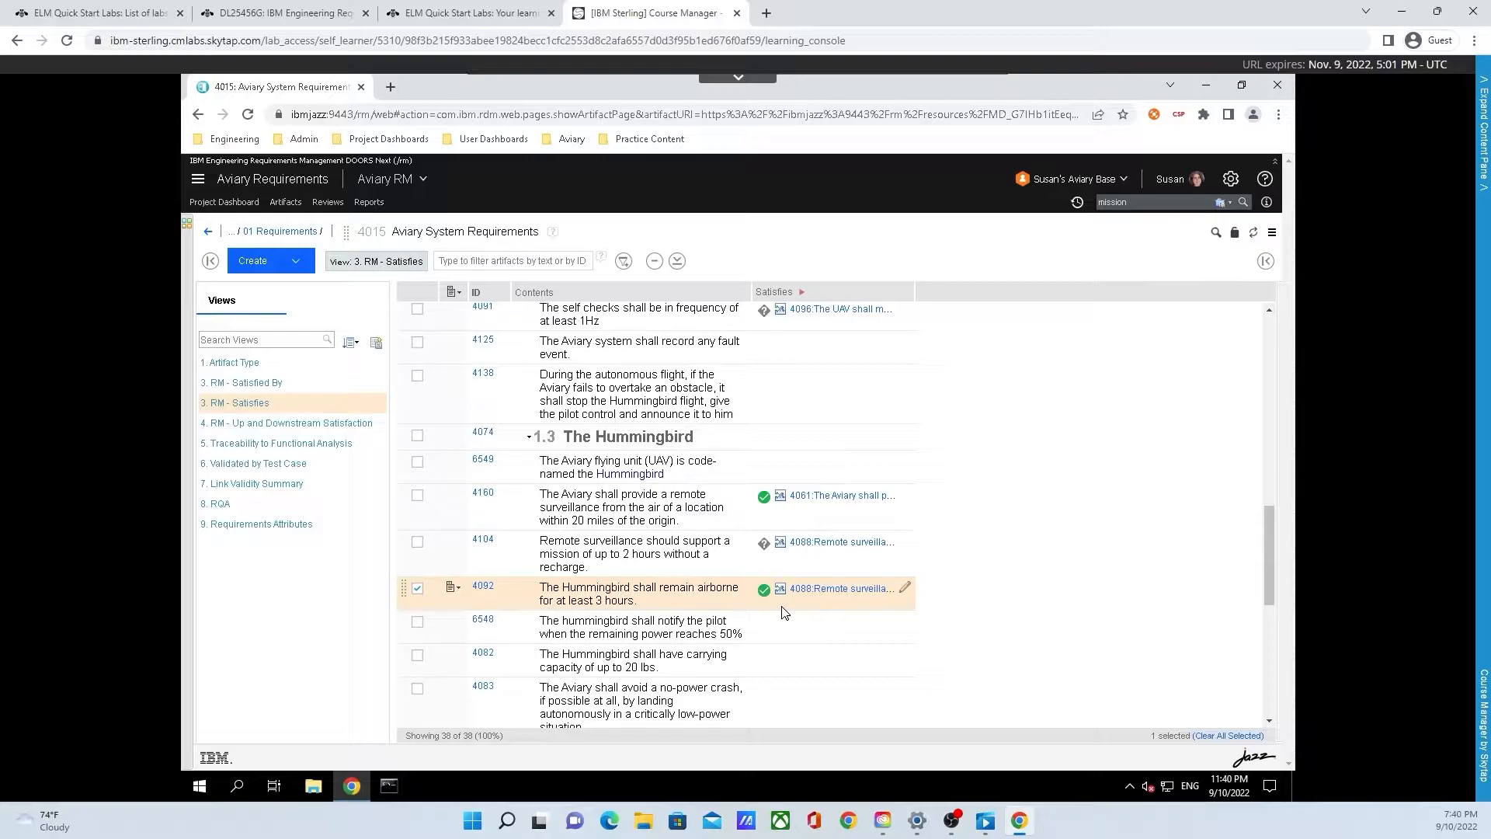
# Step: Compare the change set with its stream and open the differing 4015 Aviary System Requirements module
pyautogui.click(1056, 182)
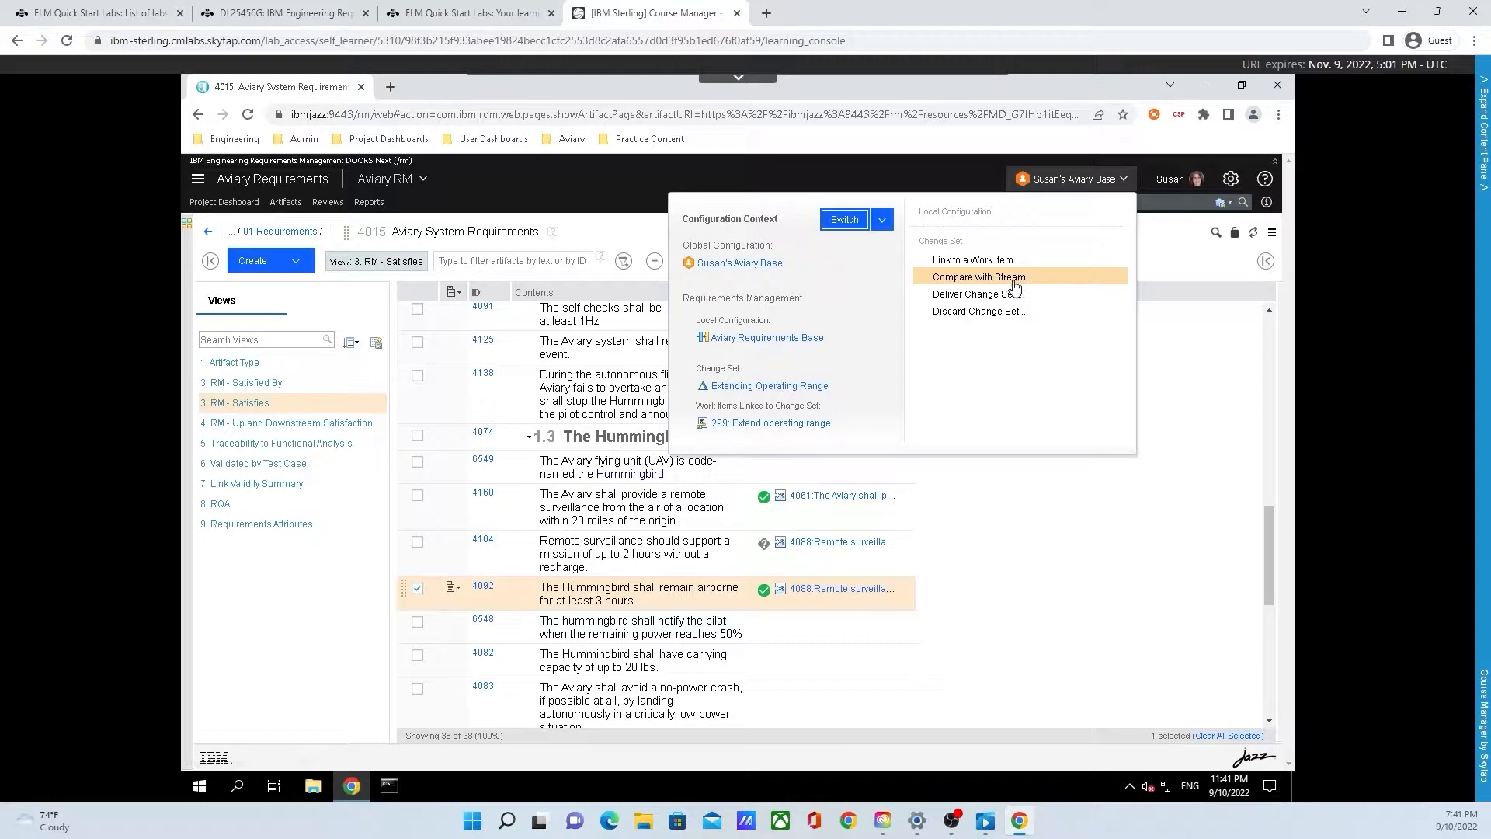
pyautogui.click(982, 277)
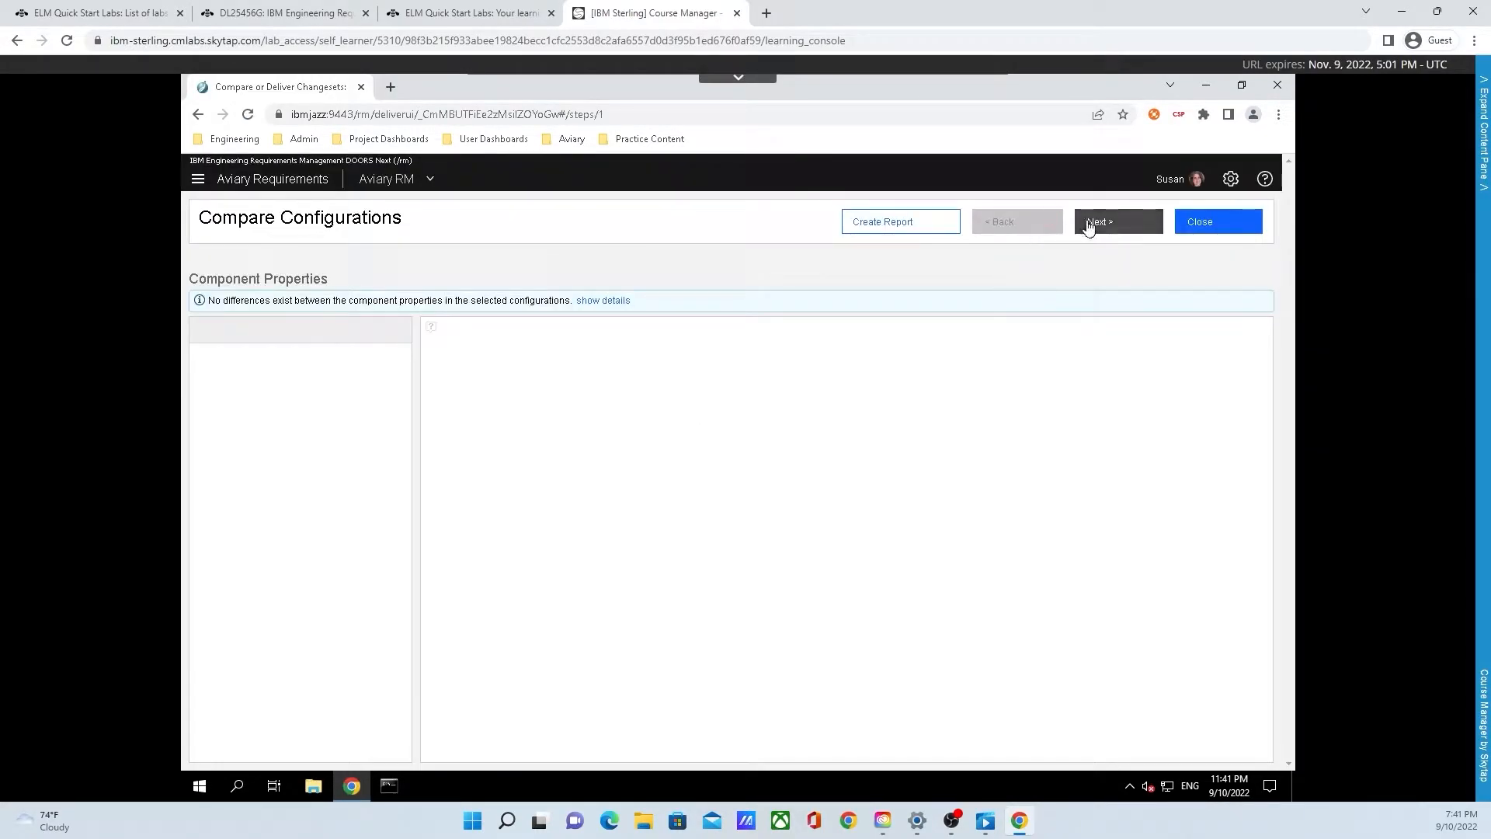
pyautogui.click(1096, 226)
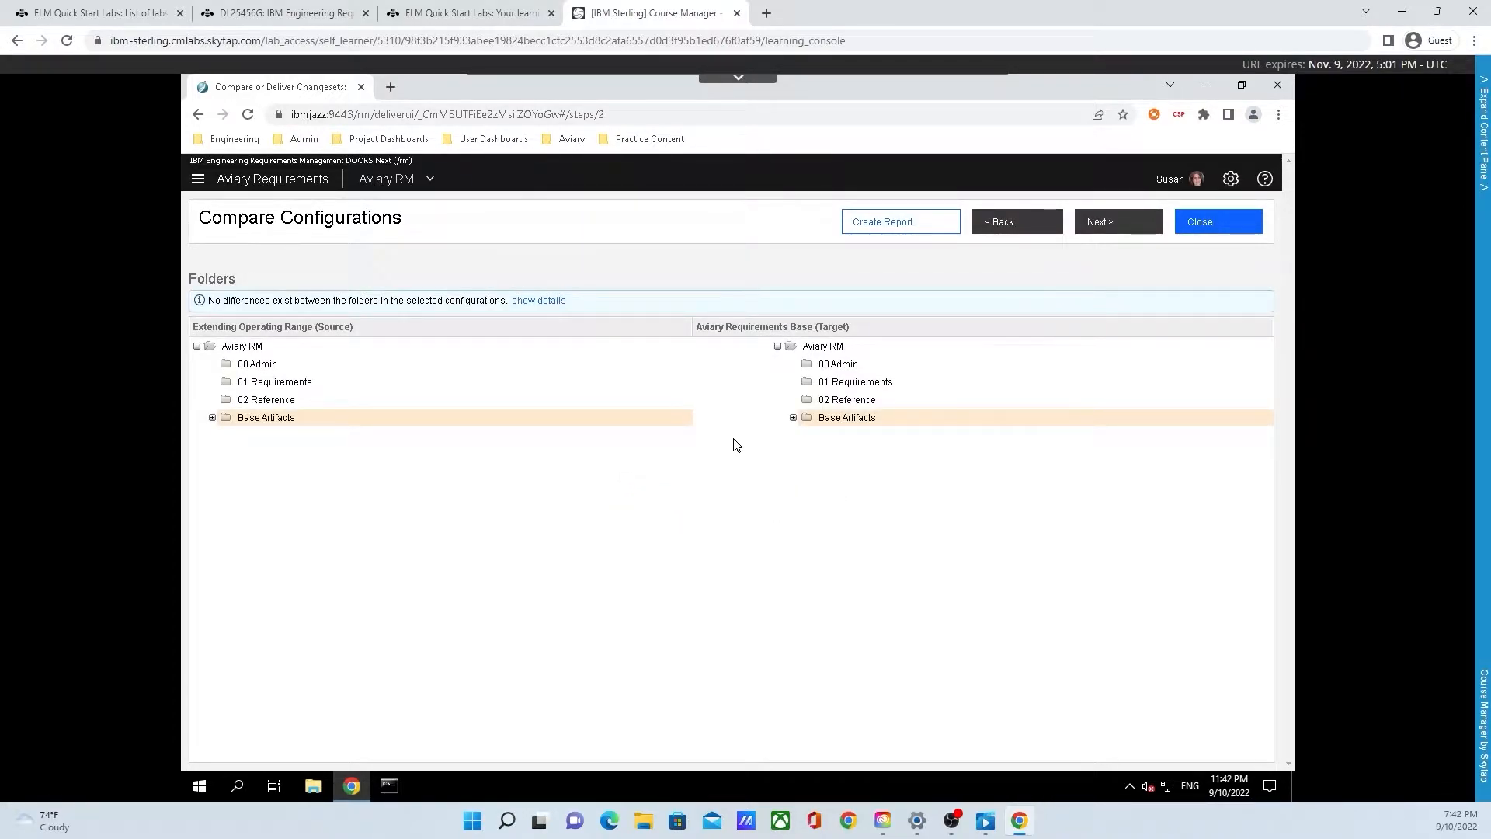
pyautogui.click(1127, 234)
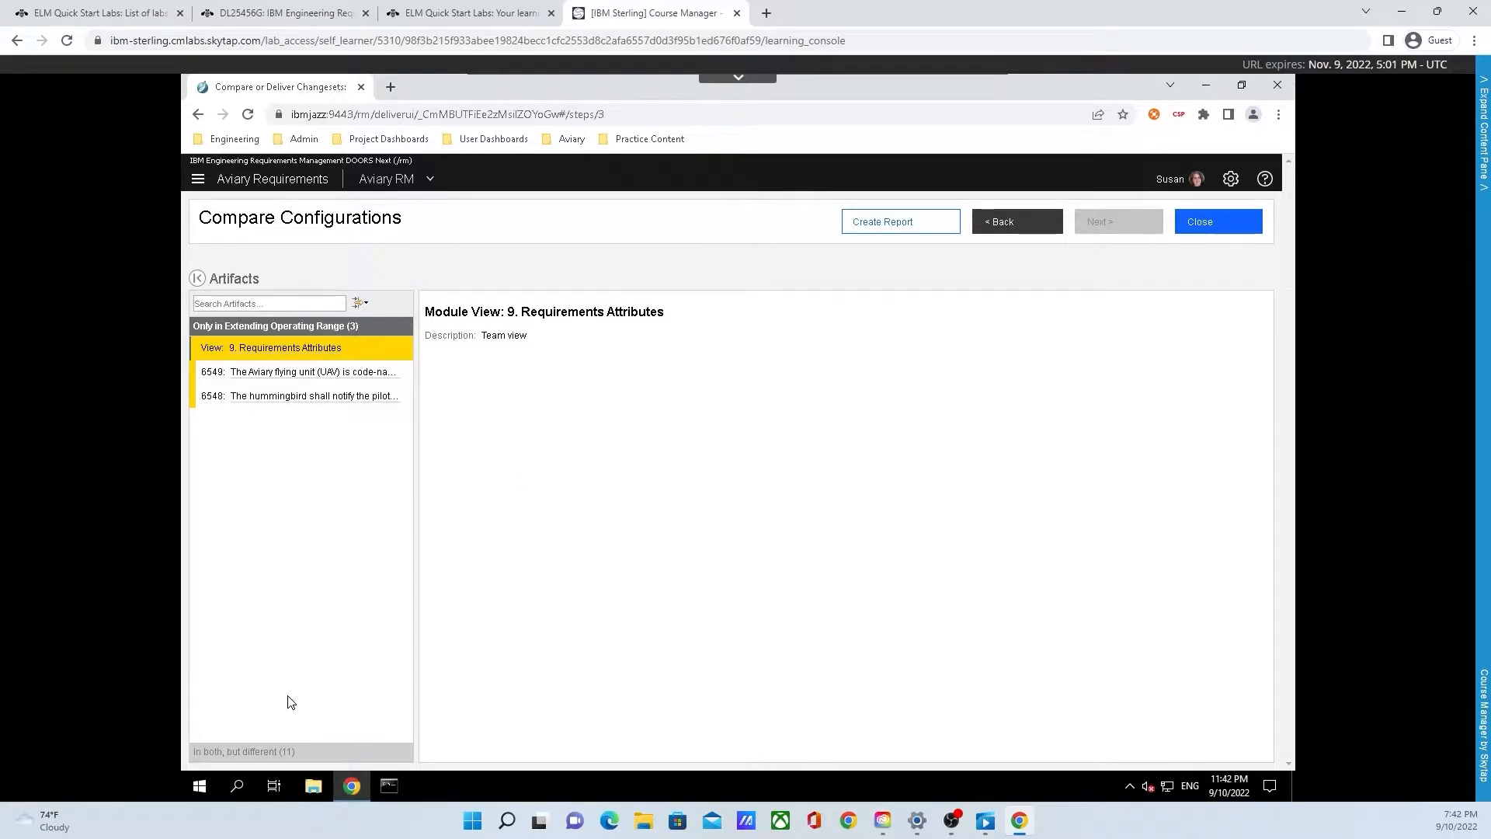
pyautogui.click(299, 750)
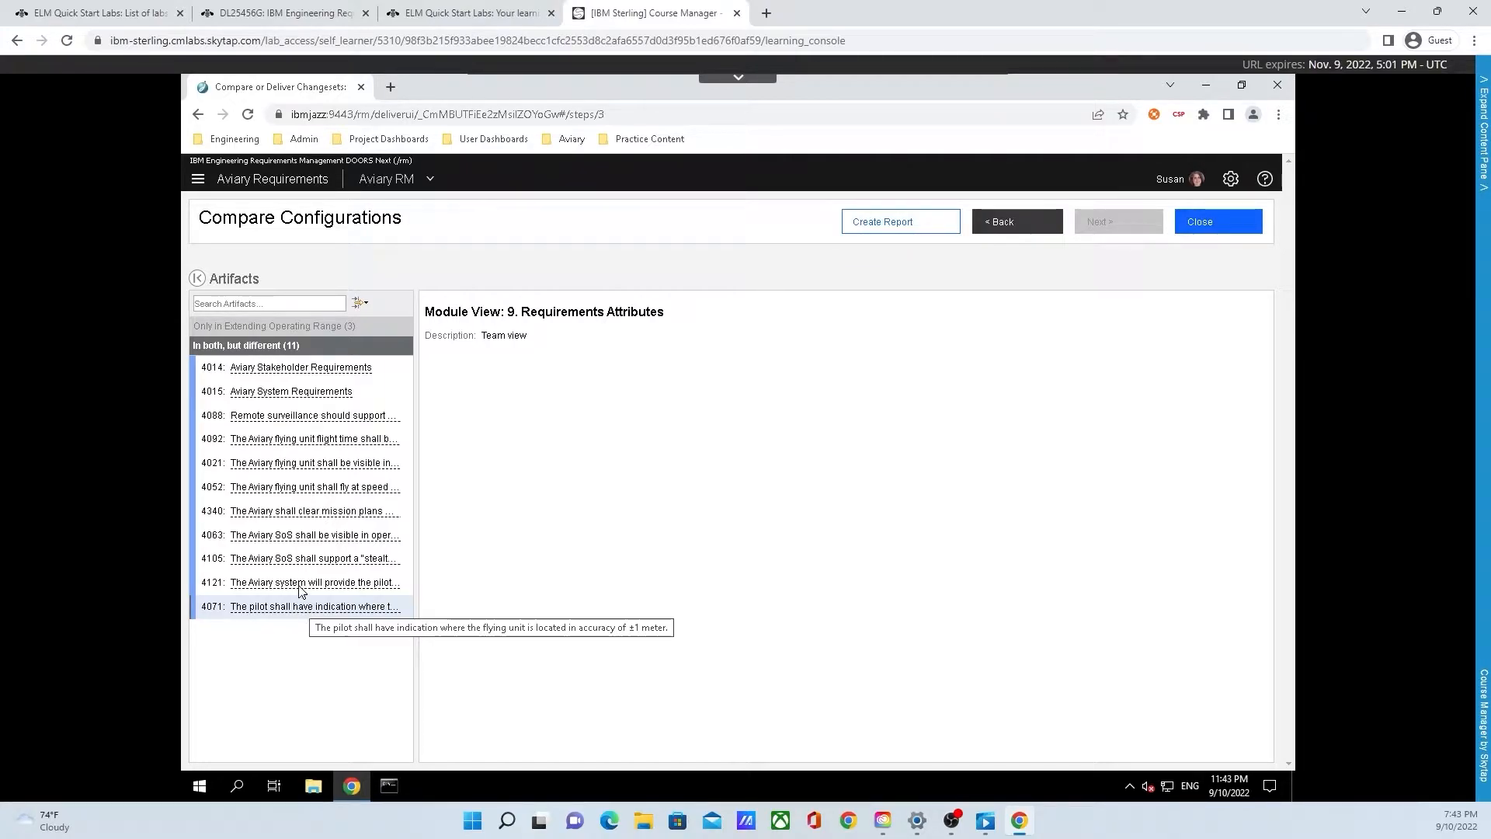
pyautogui.click(293, 399)
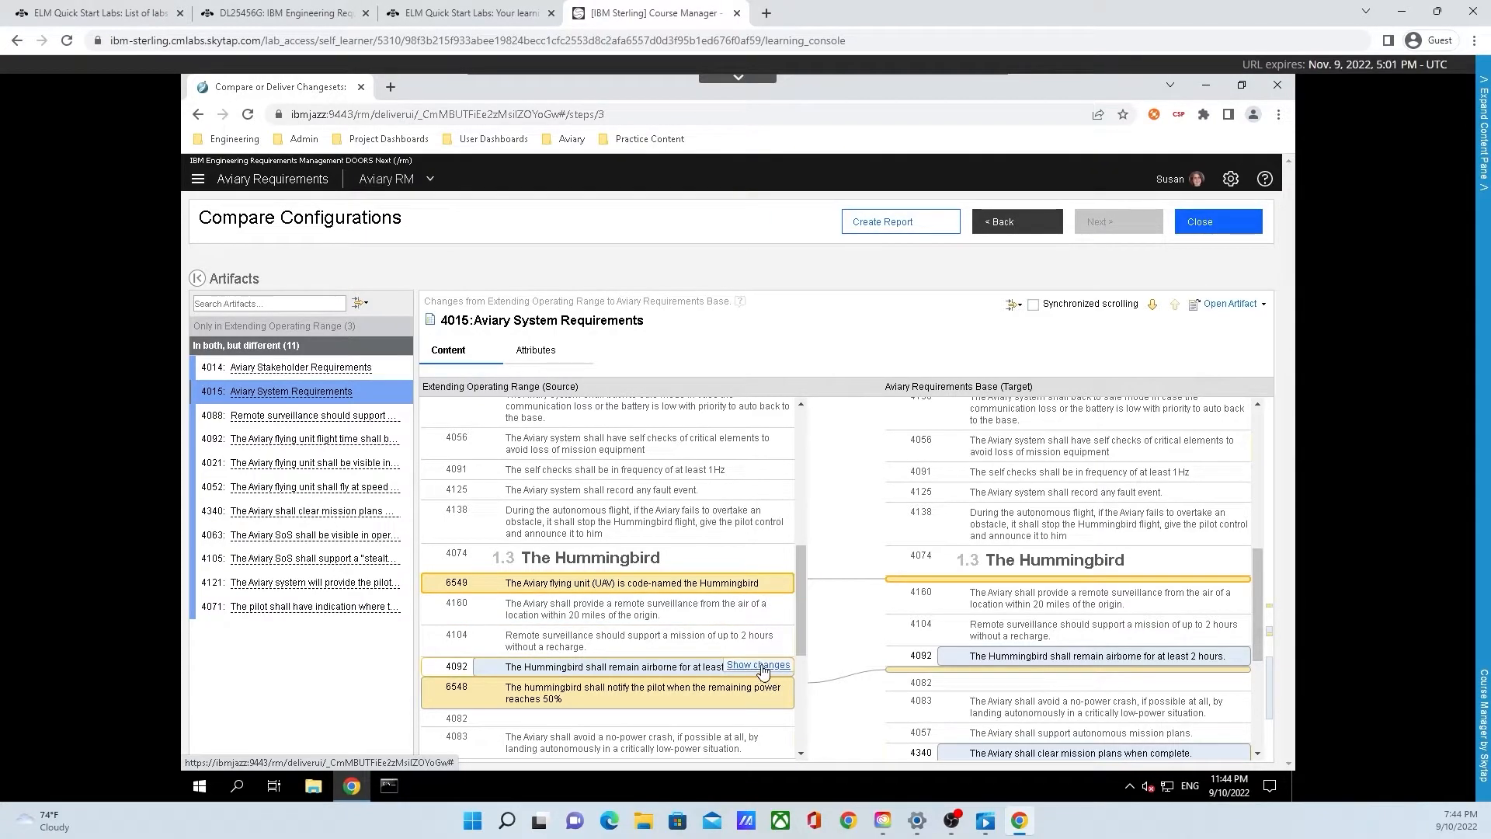
# Step: Open the detailed artifact comparison for requirement 4092, inspect it, and close it
pyautogui.click(759, 666)
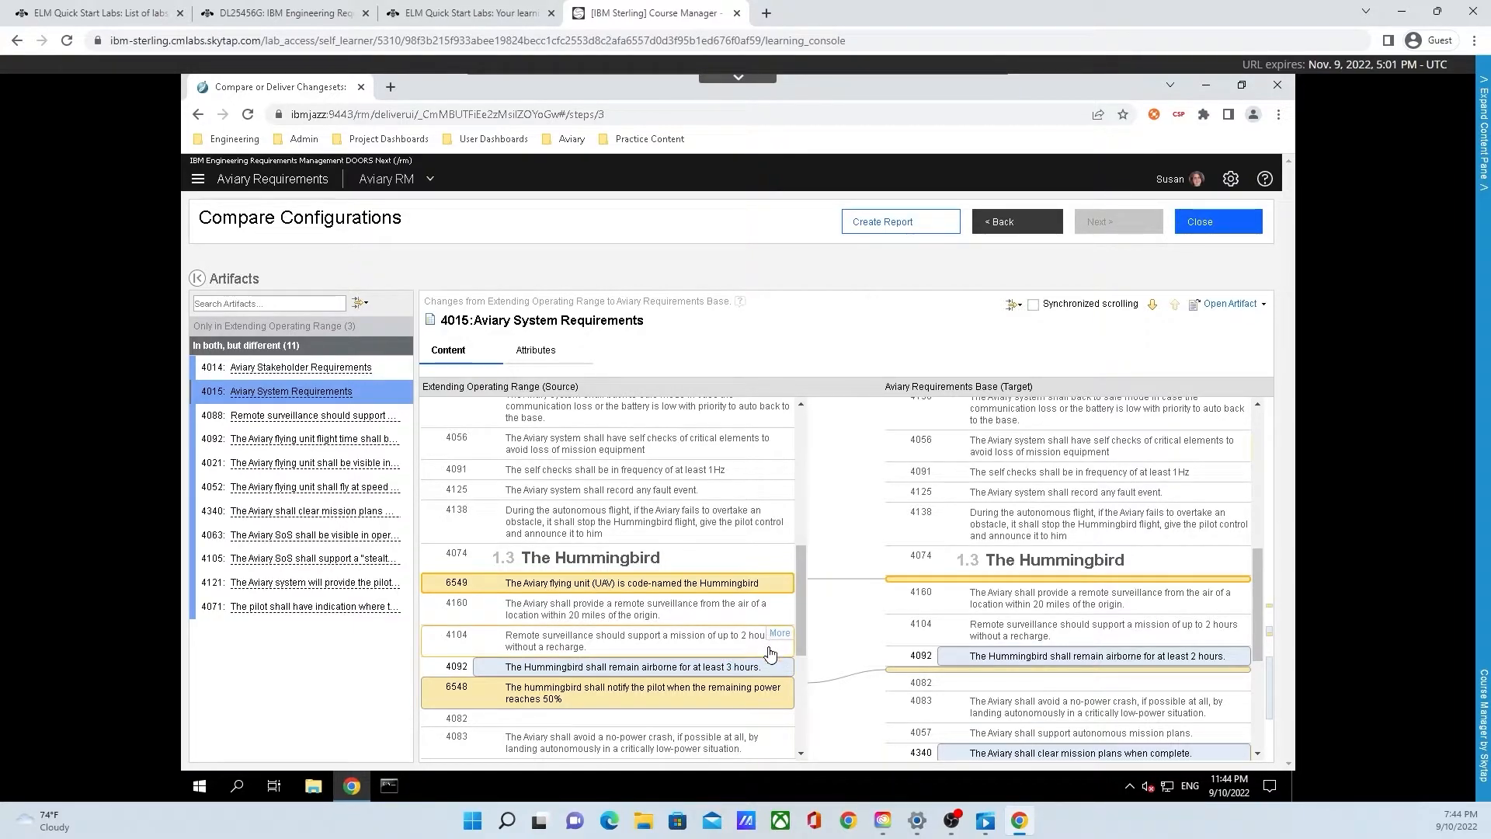
pyautogui.click(769, 666)
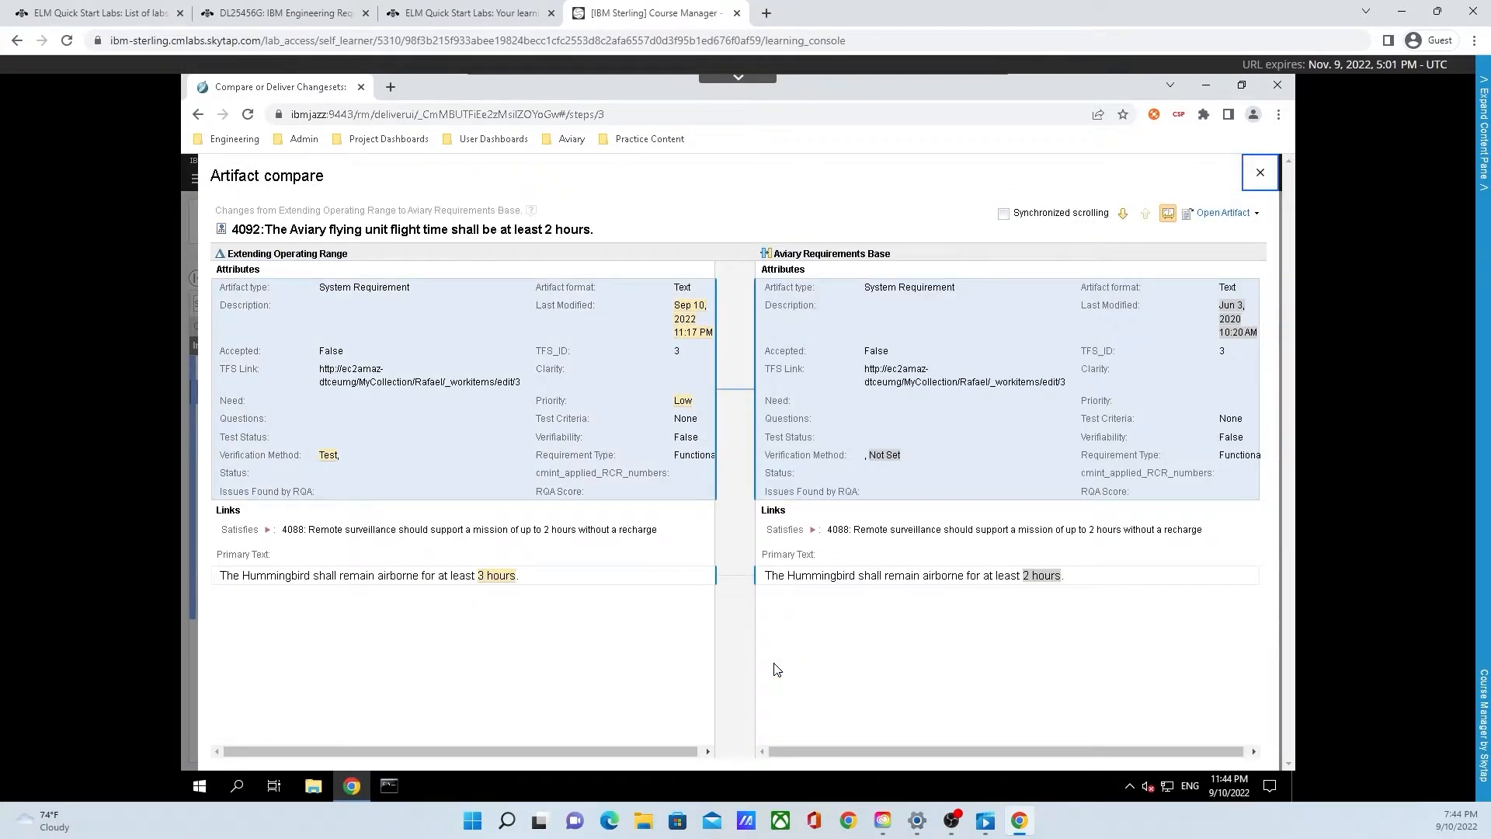
pyautogui.click(675, 579)
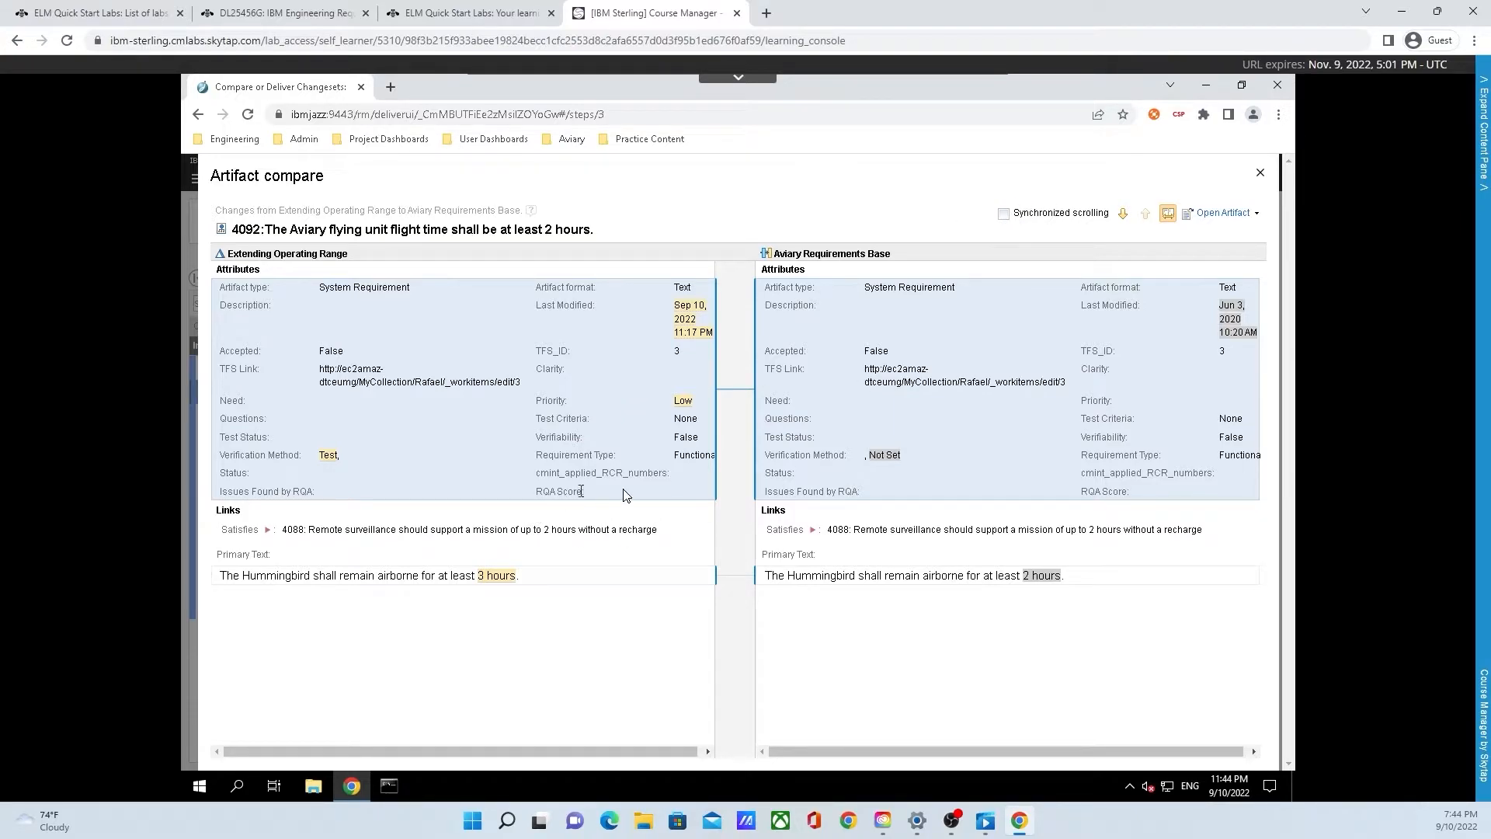
pyautogui.click(1224, 218)
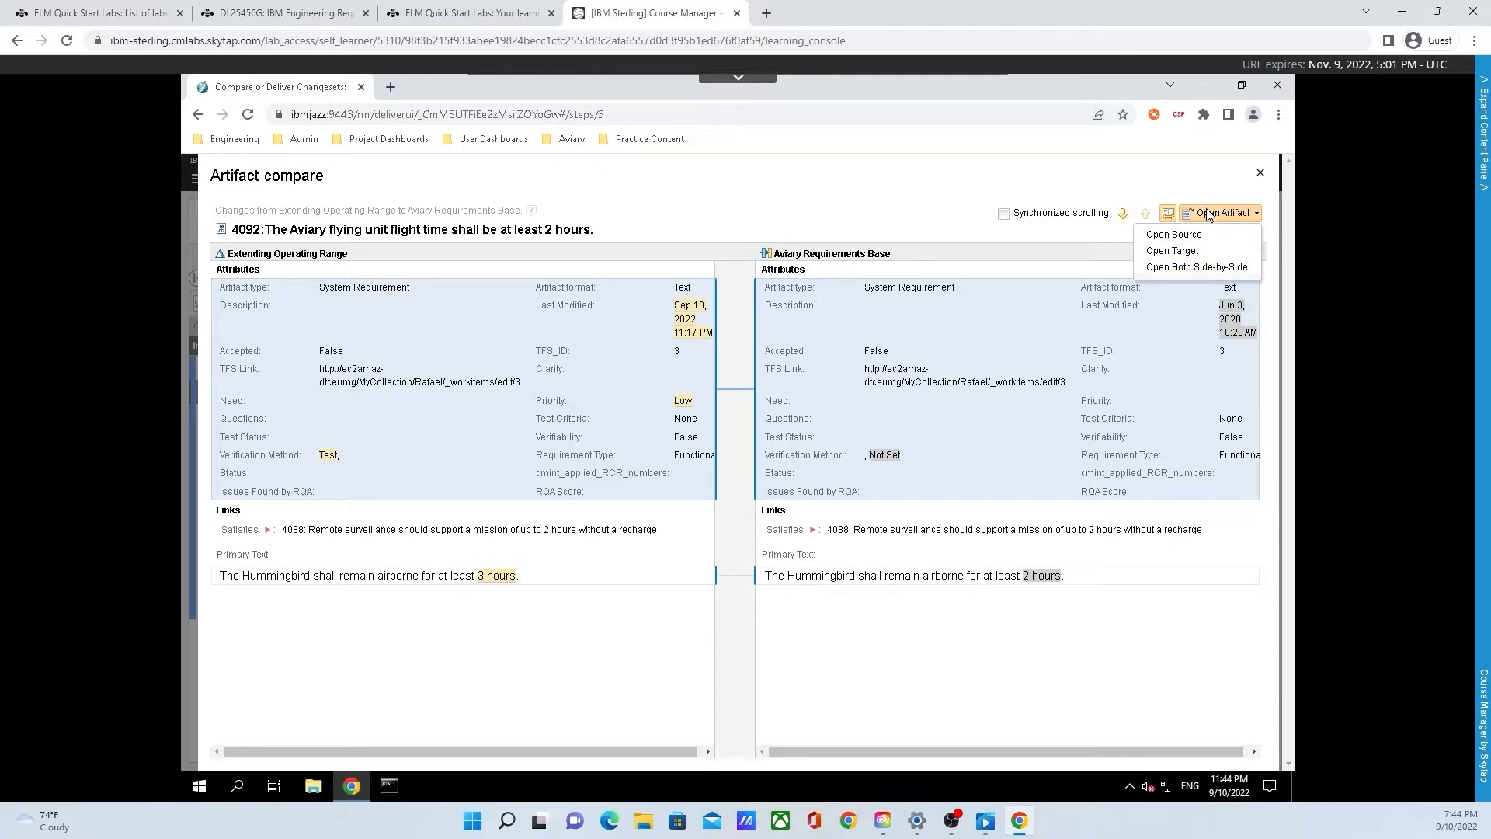
pyautogui.click(1209, 217)
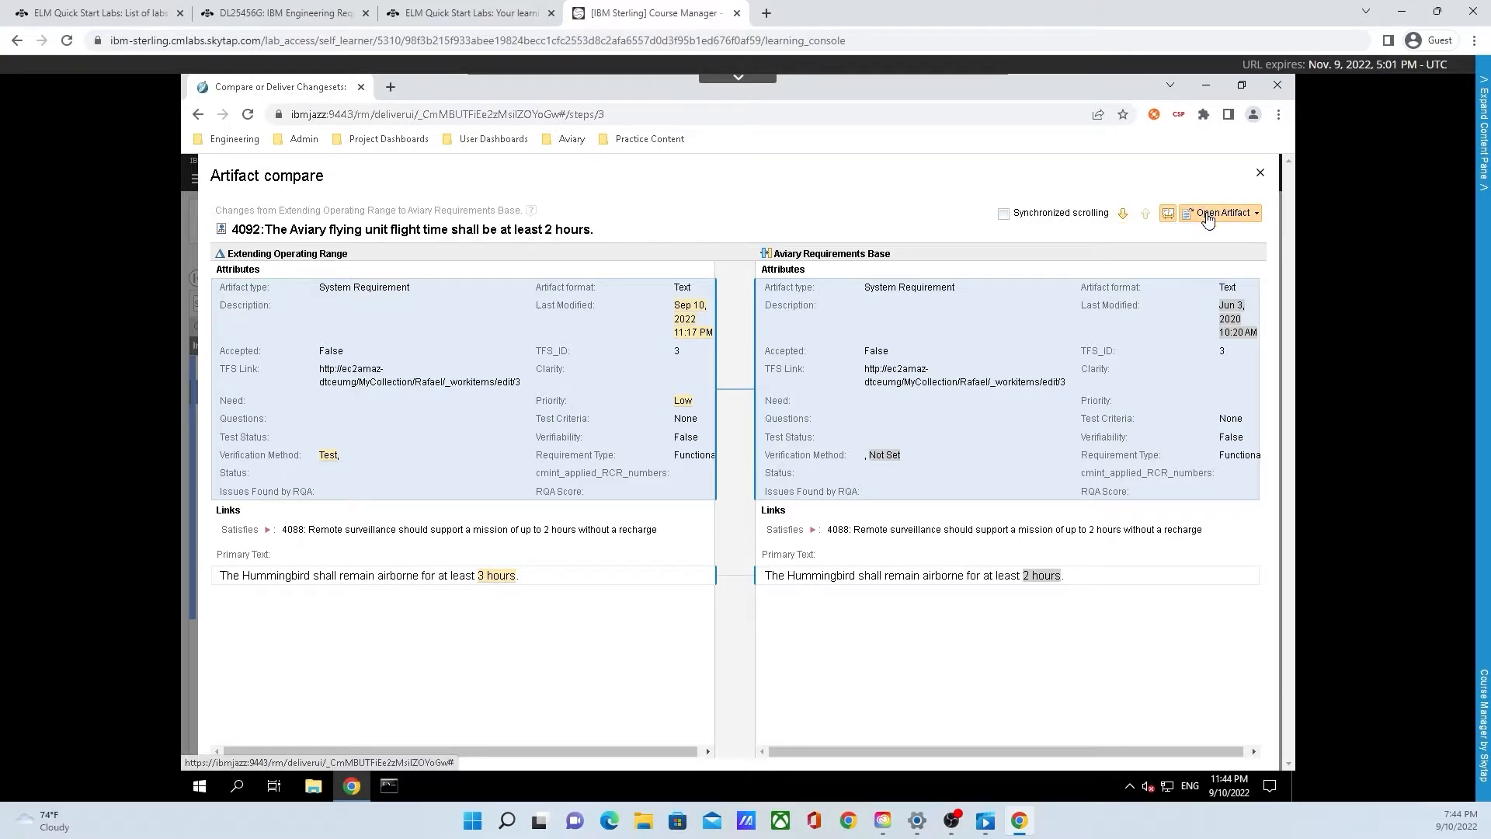
pyautogui.click(1260, 177)
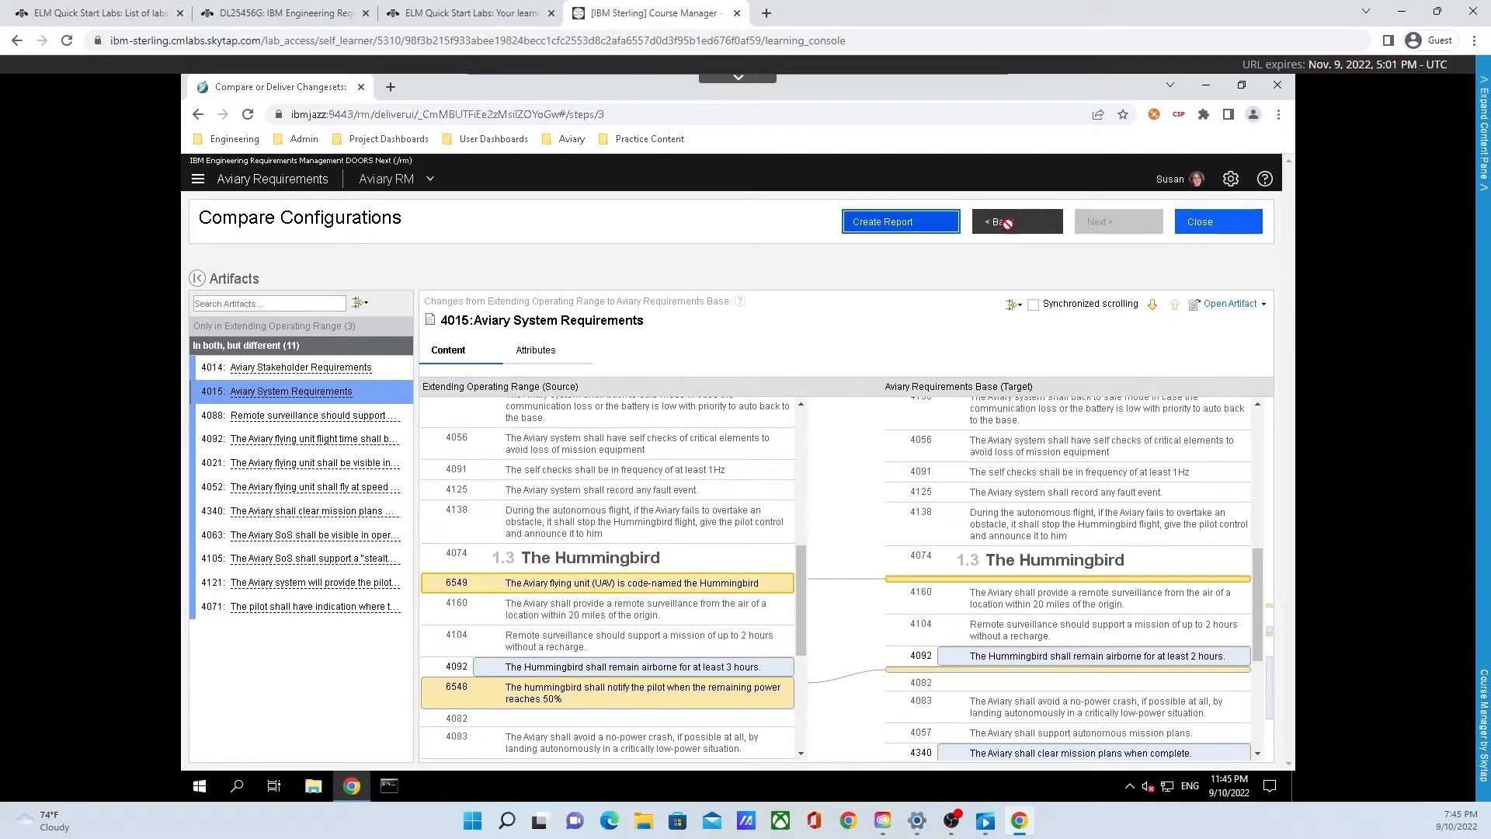
# Step: Create a PDF comparison report including component properties, folders, artifacts and change sets
pyautogui.click(901, 227)
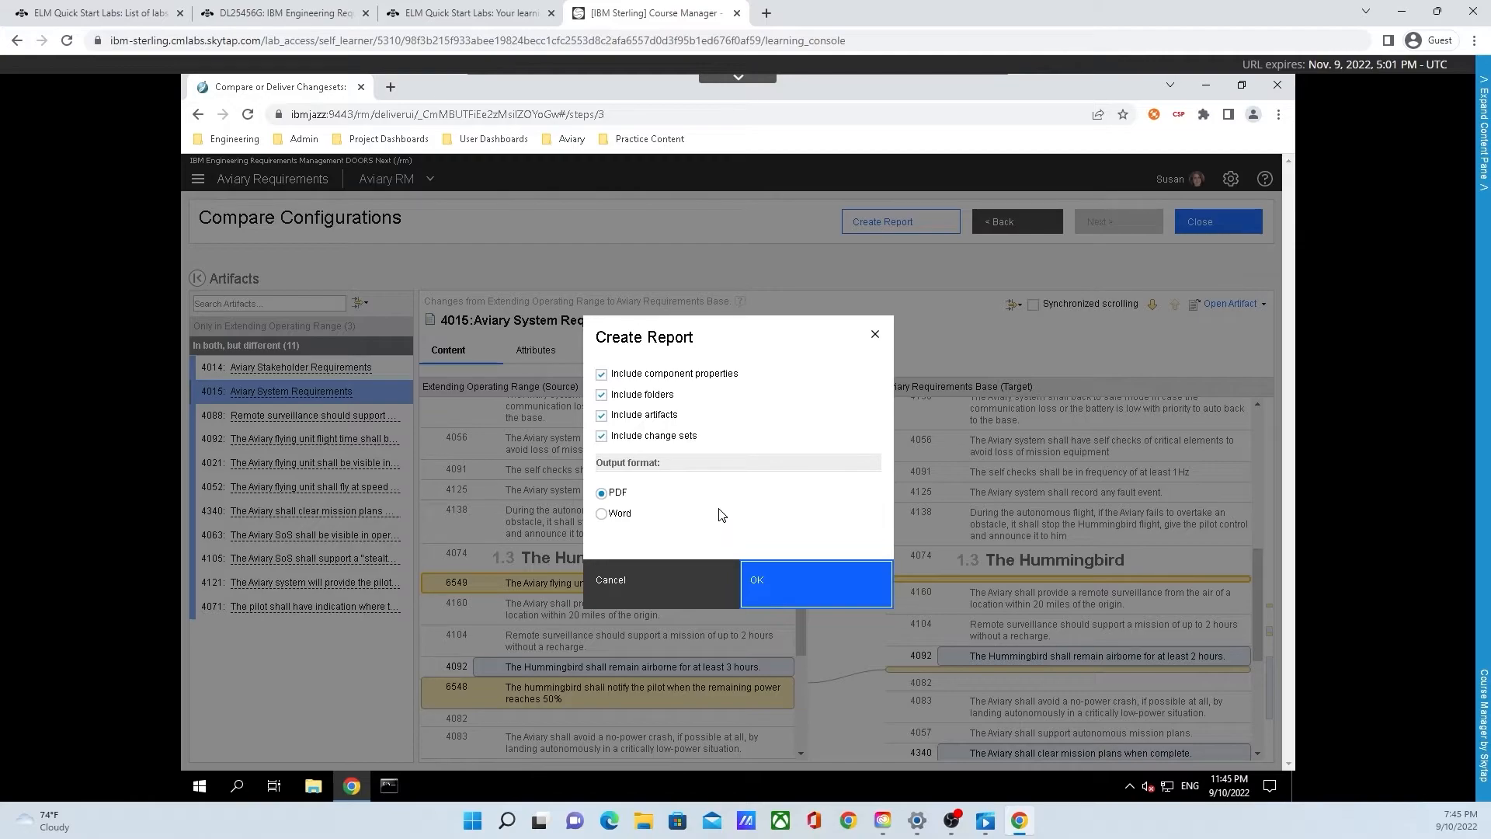
pyautogui.click(767, 593)
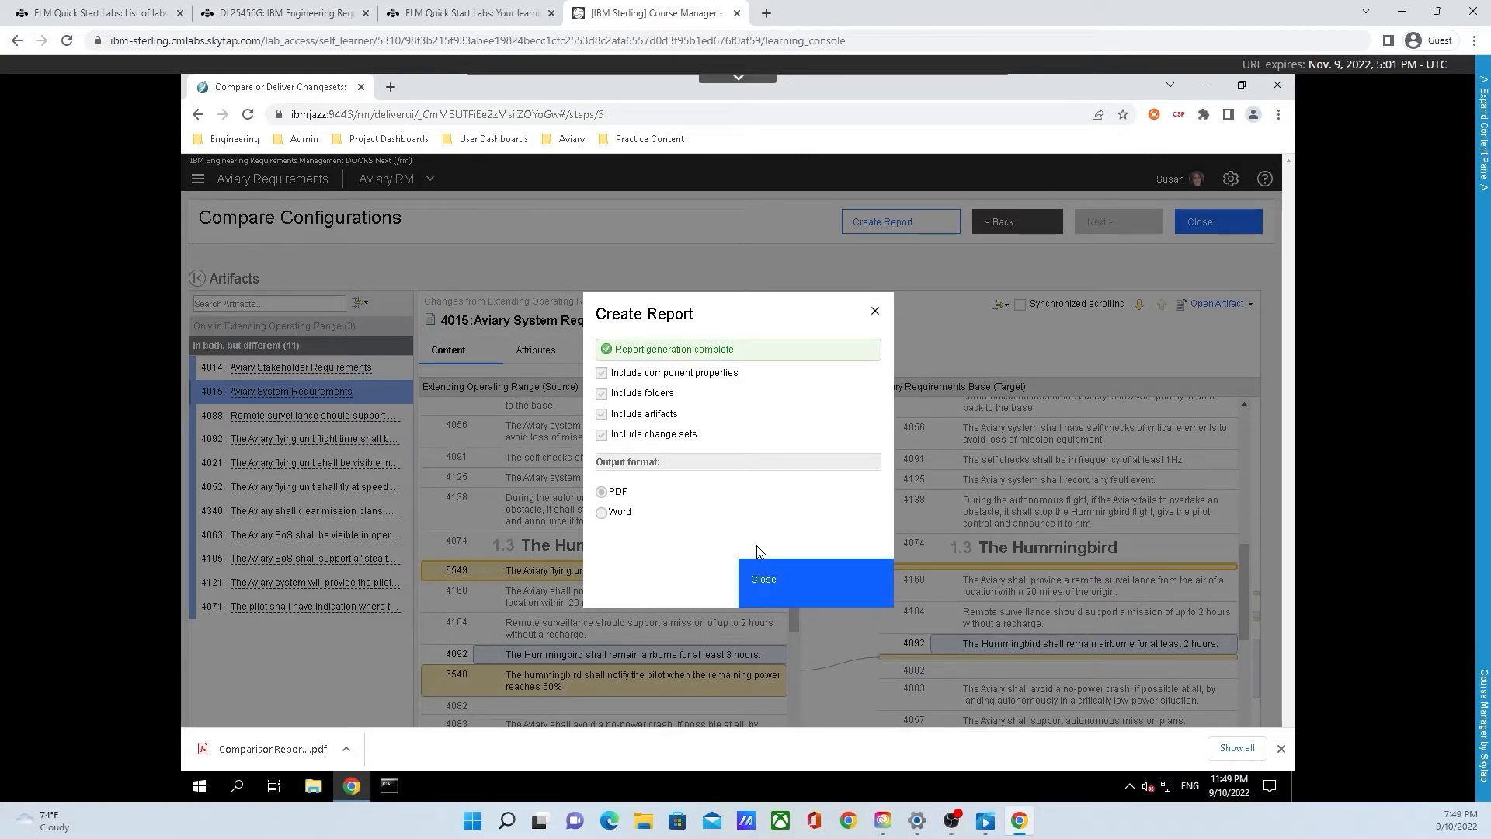
pyautogui.click(759, 564)
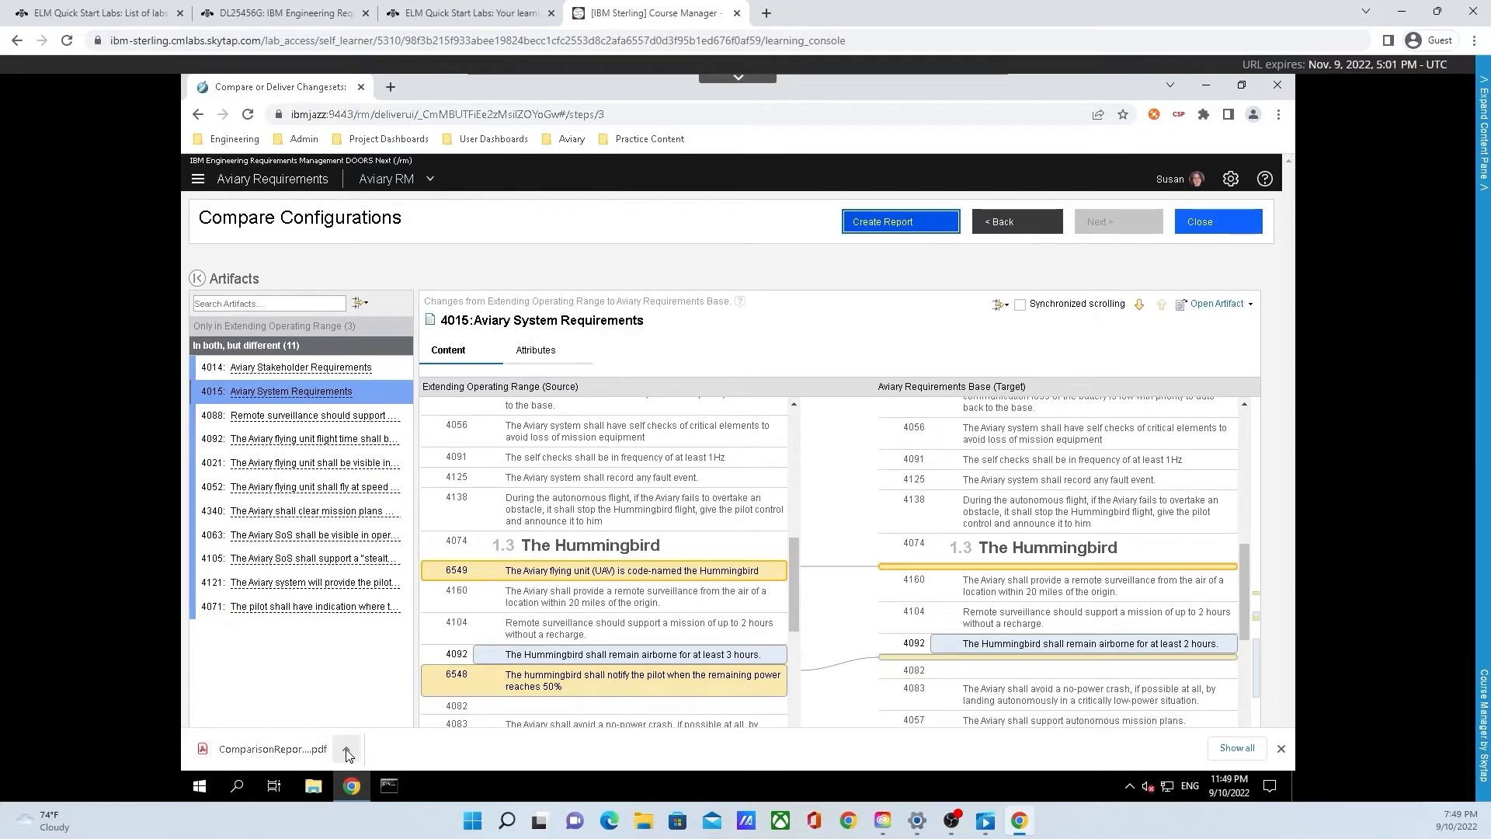
# Step: Open the downloaded comparison report PDF, page through it, and close the configuration comparison
pyautogui.click(304, 750)
pyautogui.scroll(-15, 554, 489)
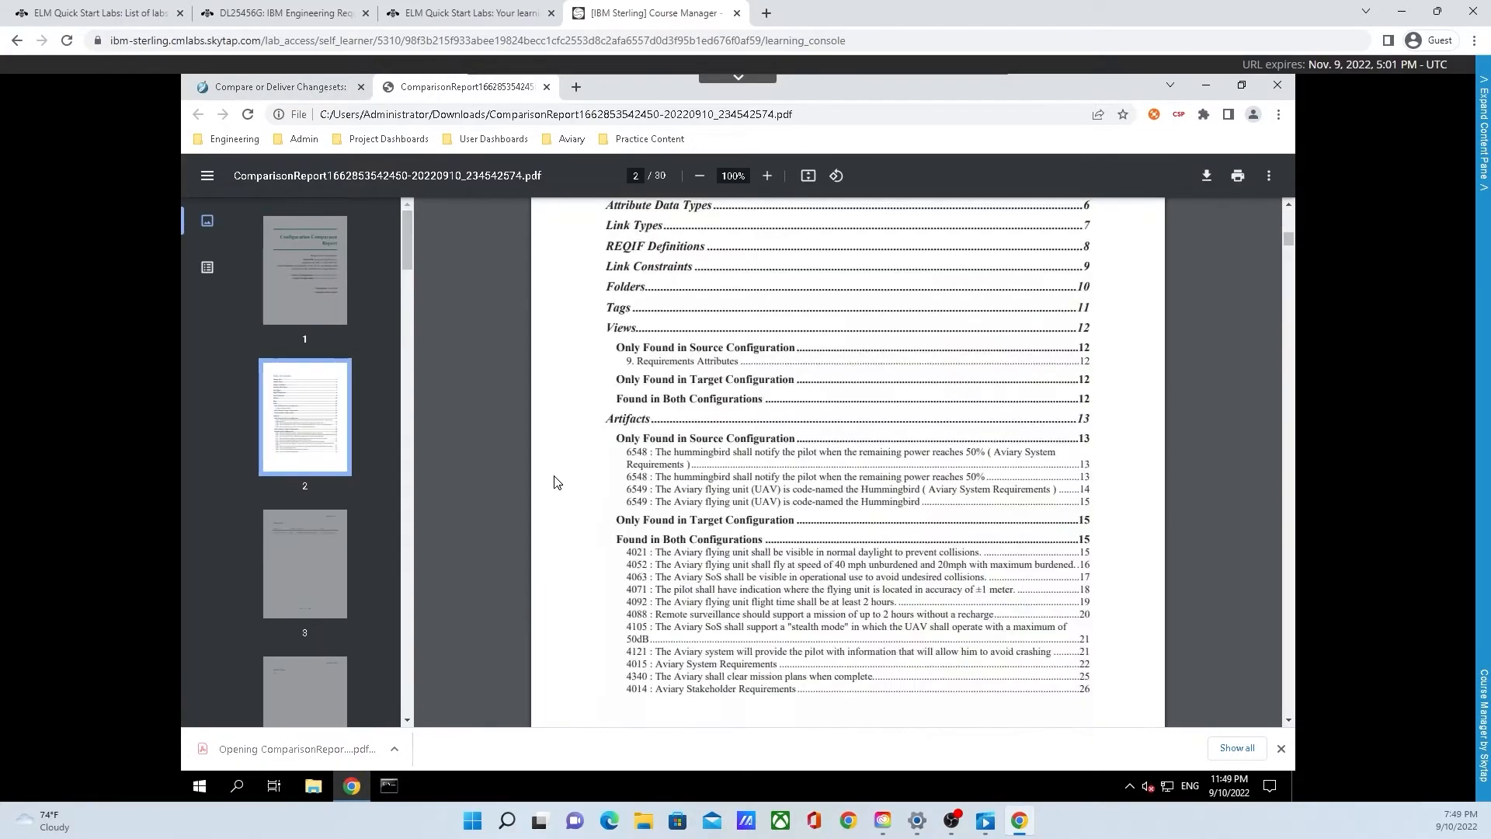
pyautogui.scroll(-20, 556, 497)
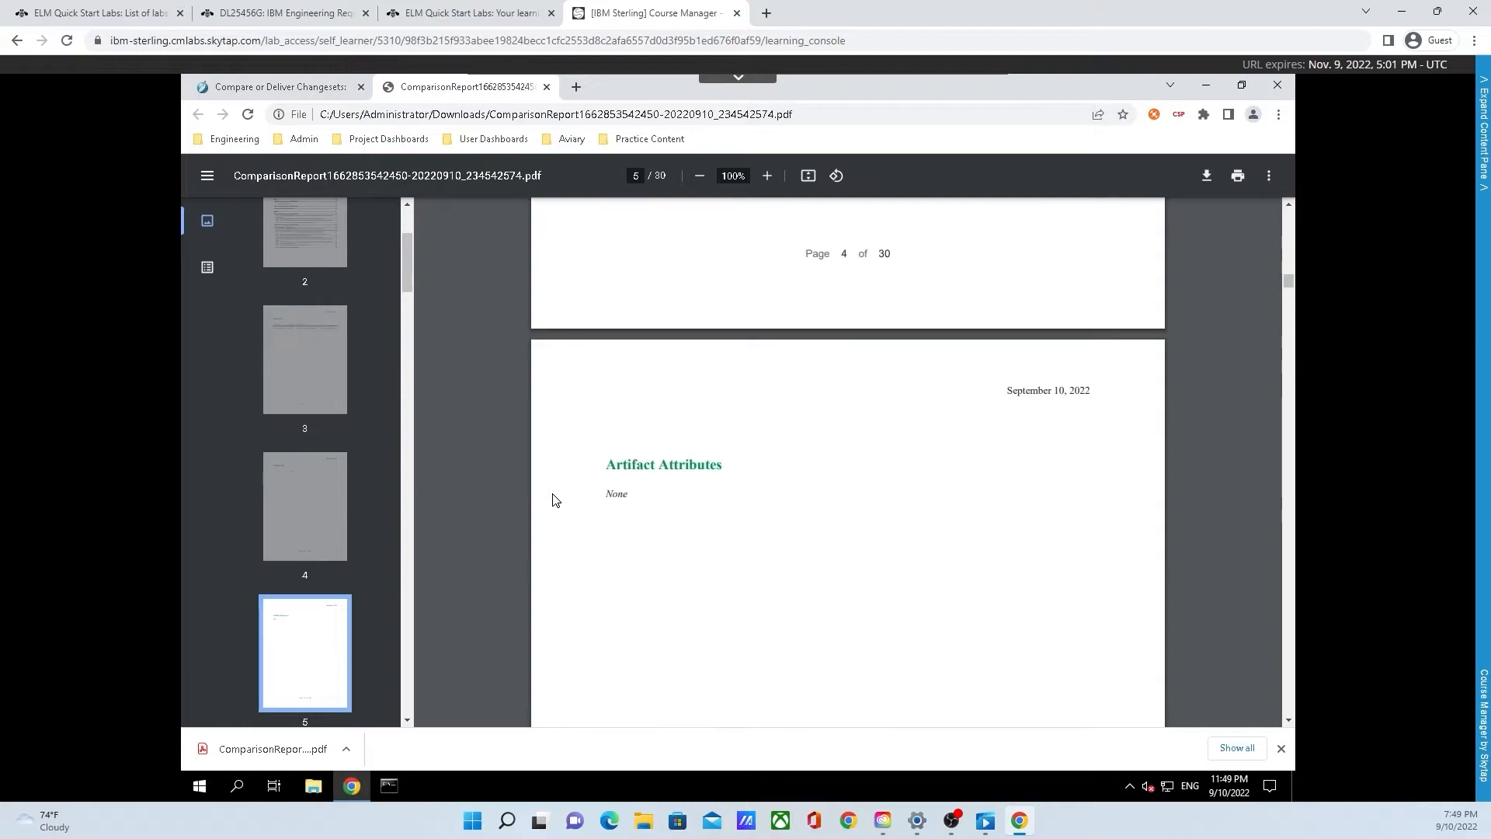
pyautogui.scroll(-6, 554, 503)
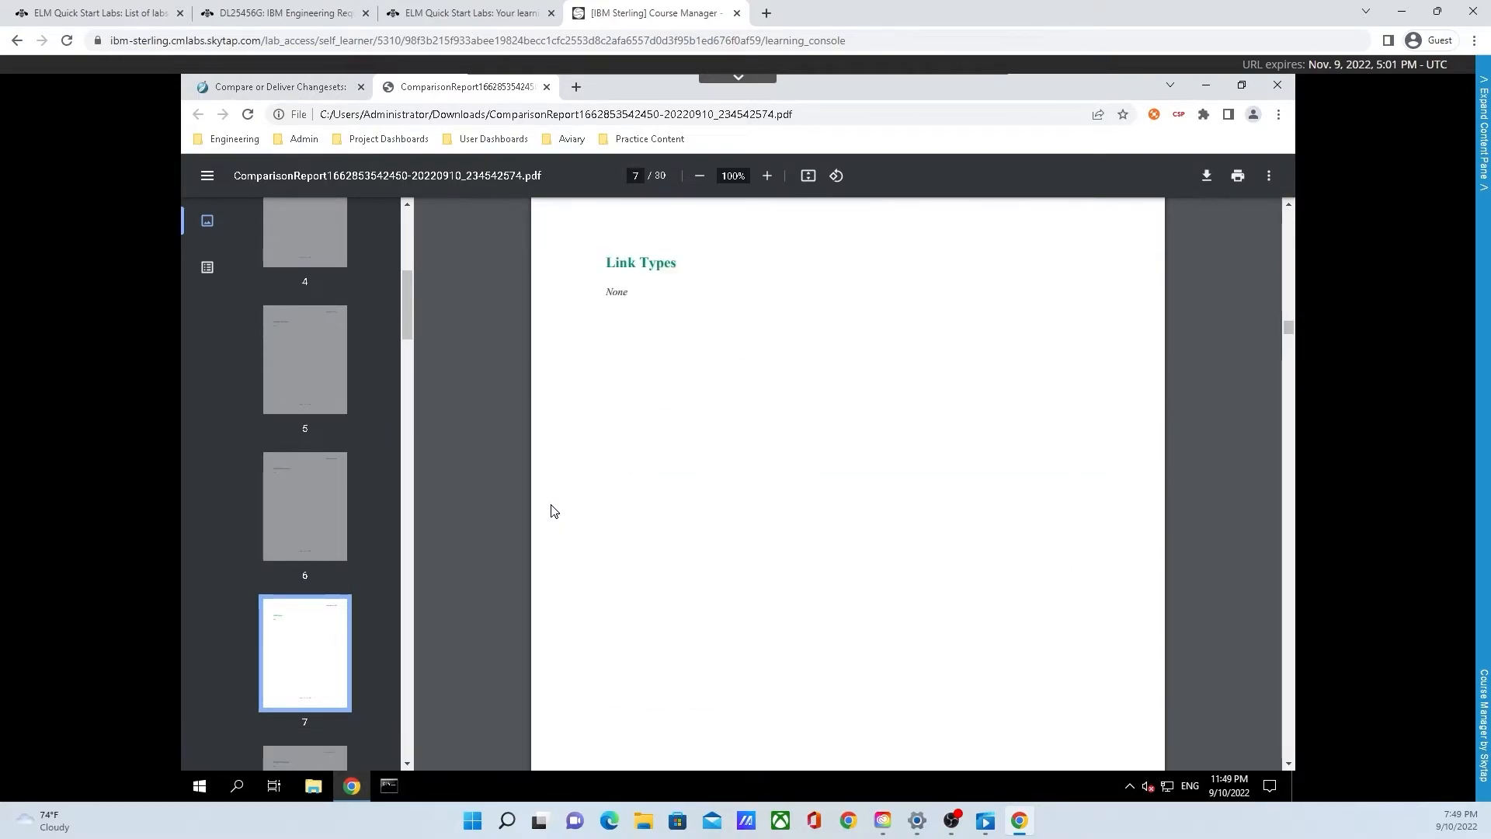
pyautogui.scroll(-7, 536, 501)
pyautogui.scroll(-18, 532, 482)
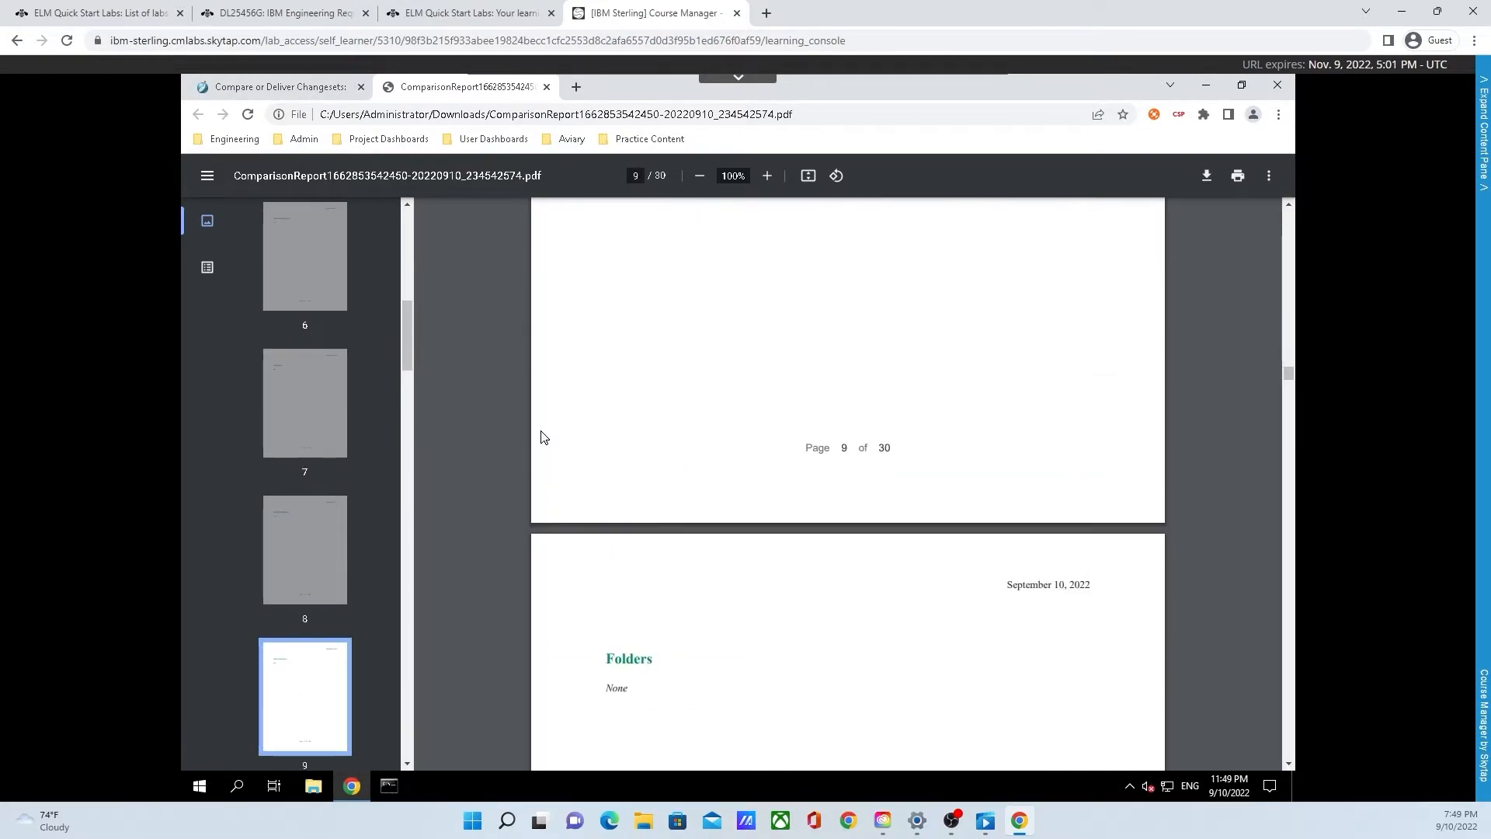
pyautogui.click(304, 91)
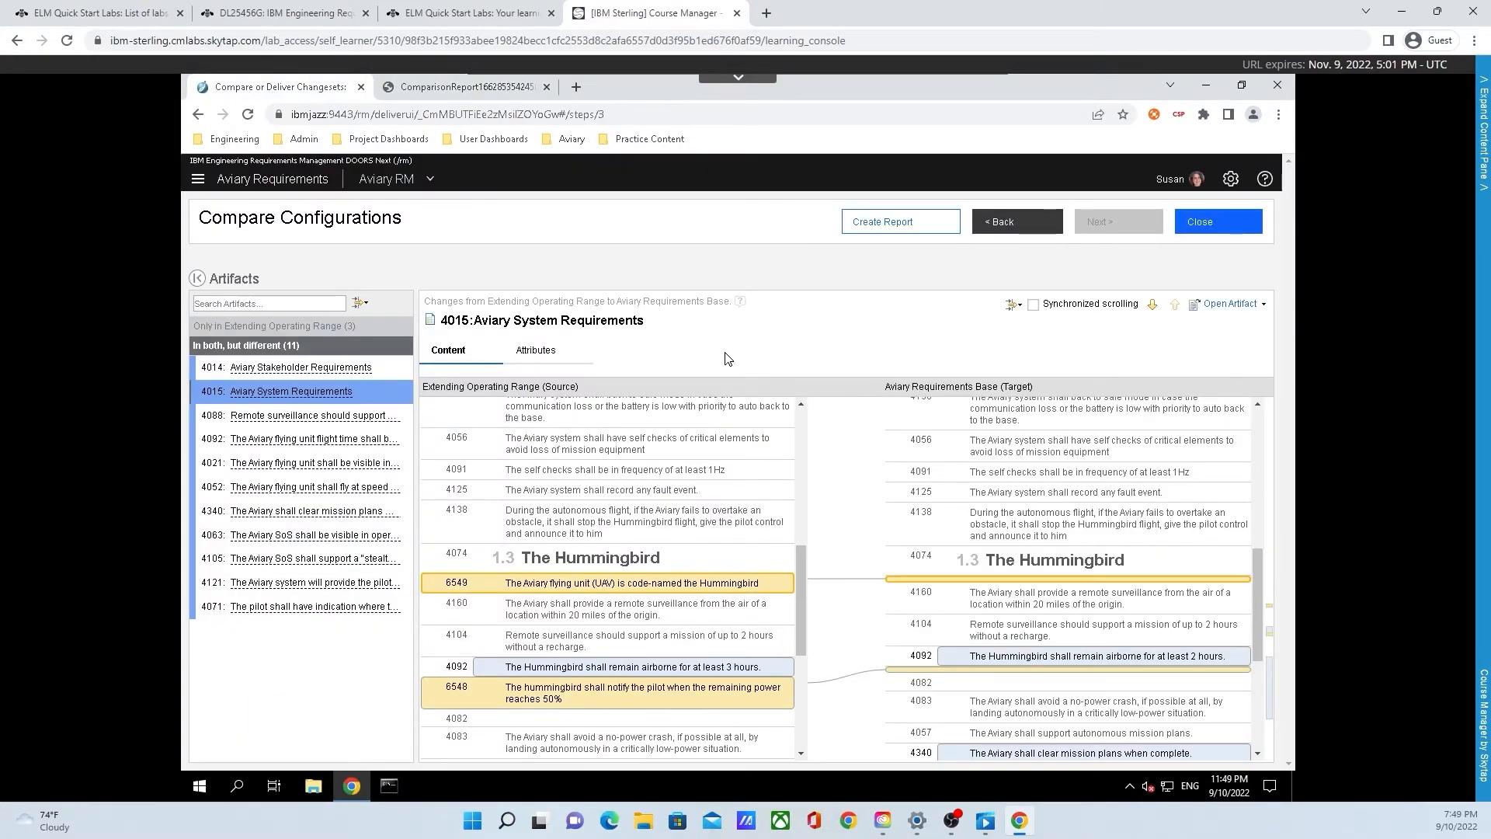
pyautogui.click(1224, 228)
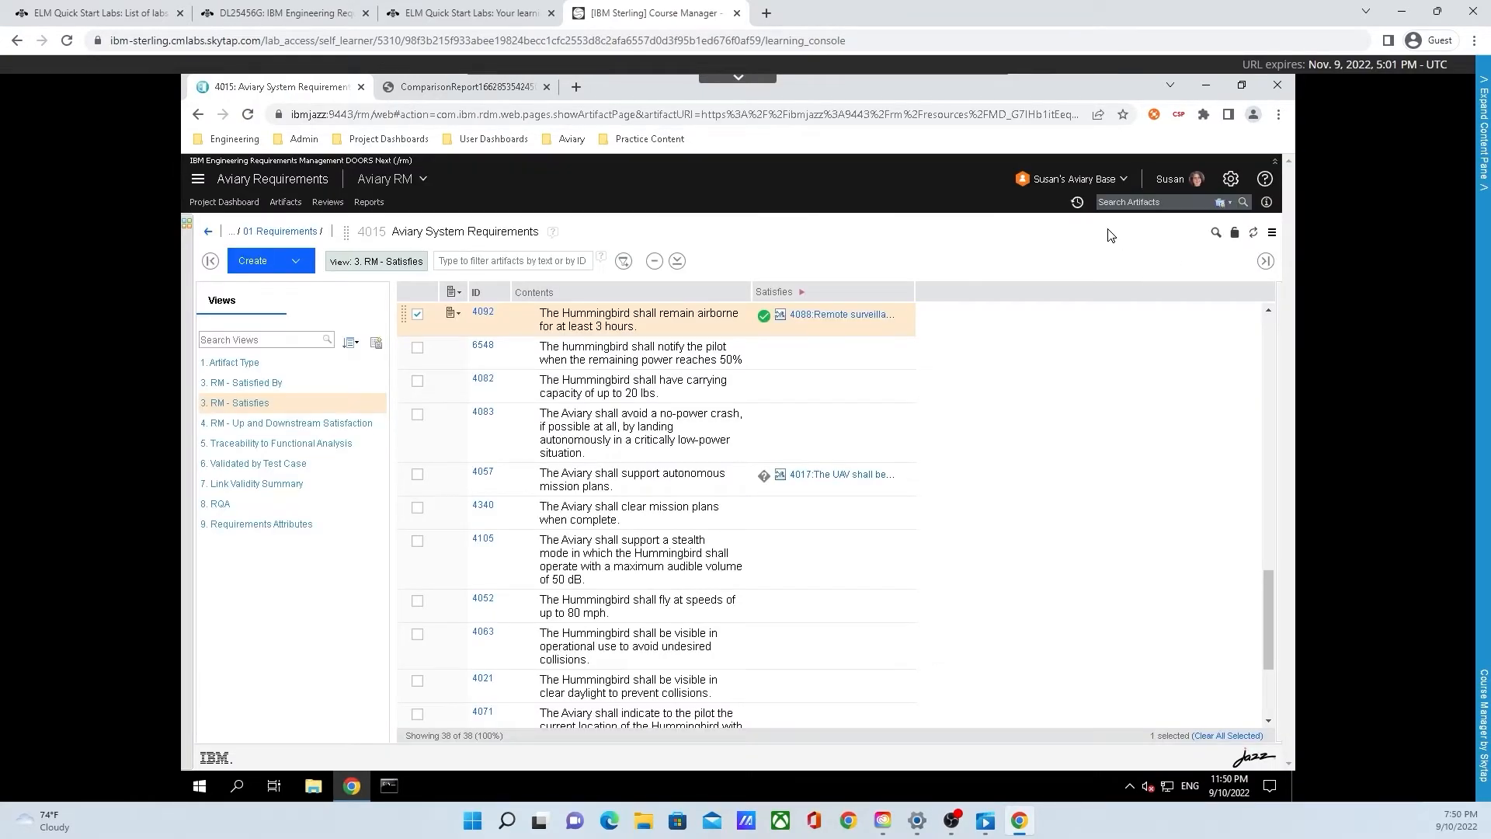
# Step: Try to deliver the Extending Operating Range change set
pyautogui.click(1101, 182)
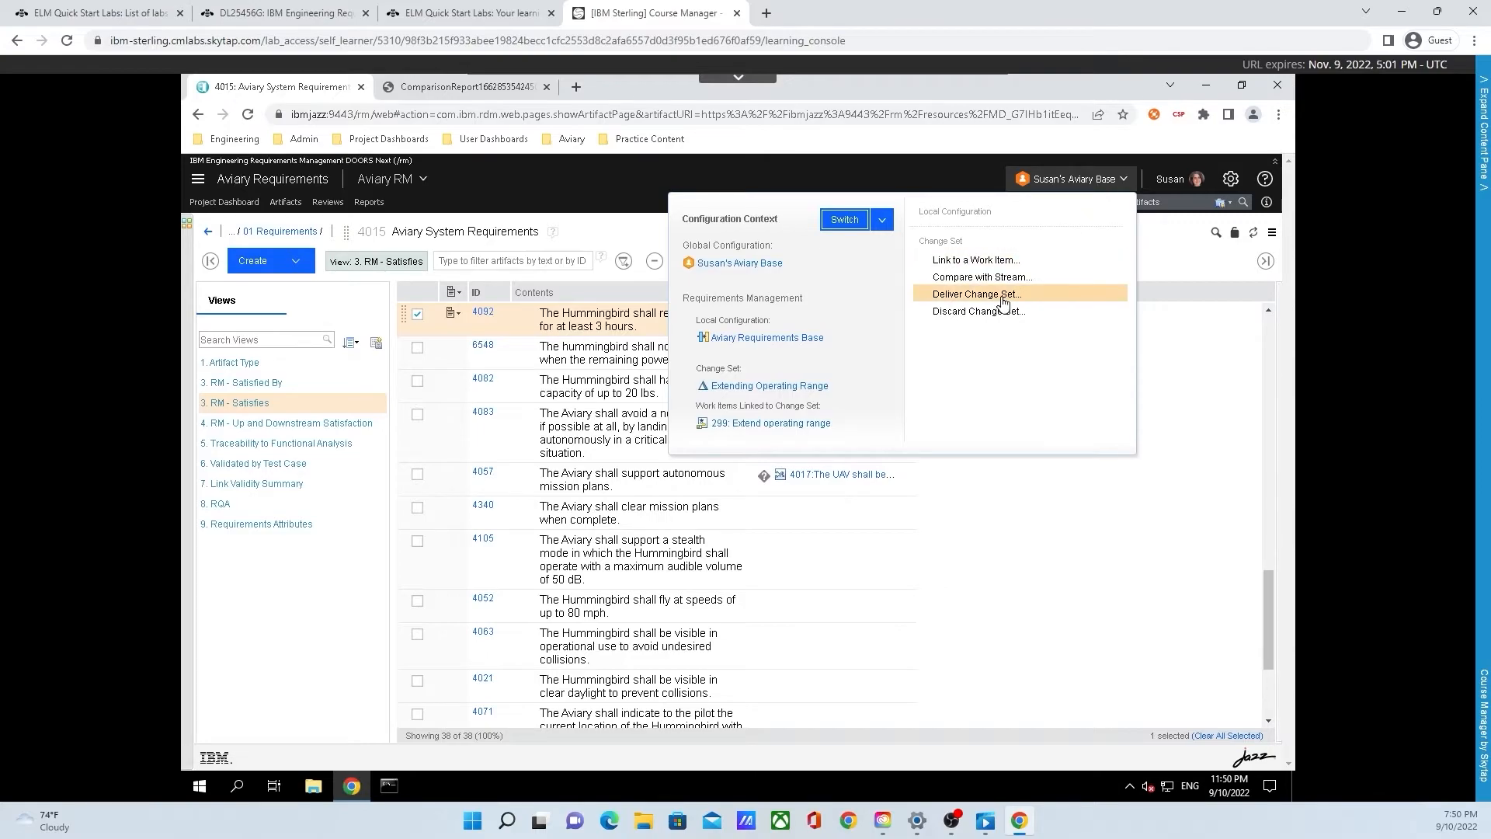
pyautogui.click(1002, 298)
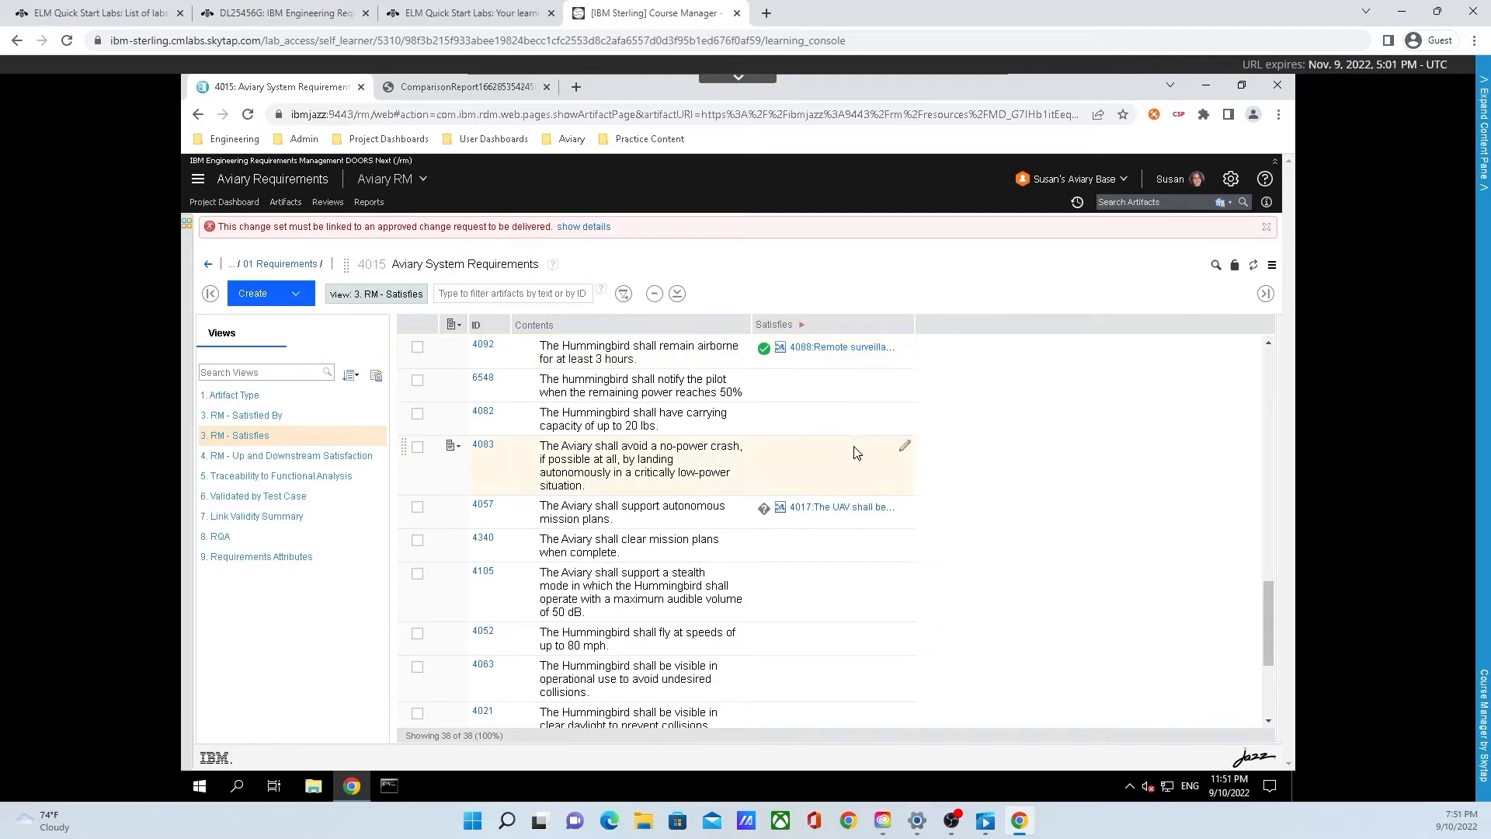
# Step: Open linked work item 299, Extend operating range, and review its links and approvals
pyautogui.click(1078, 180)
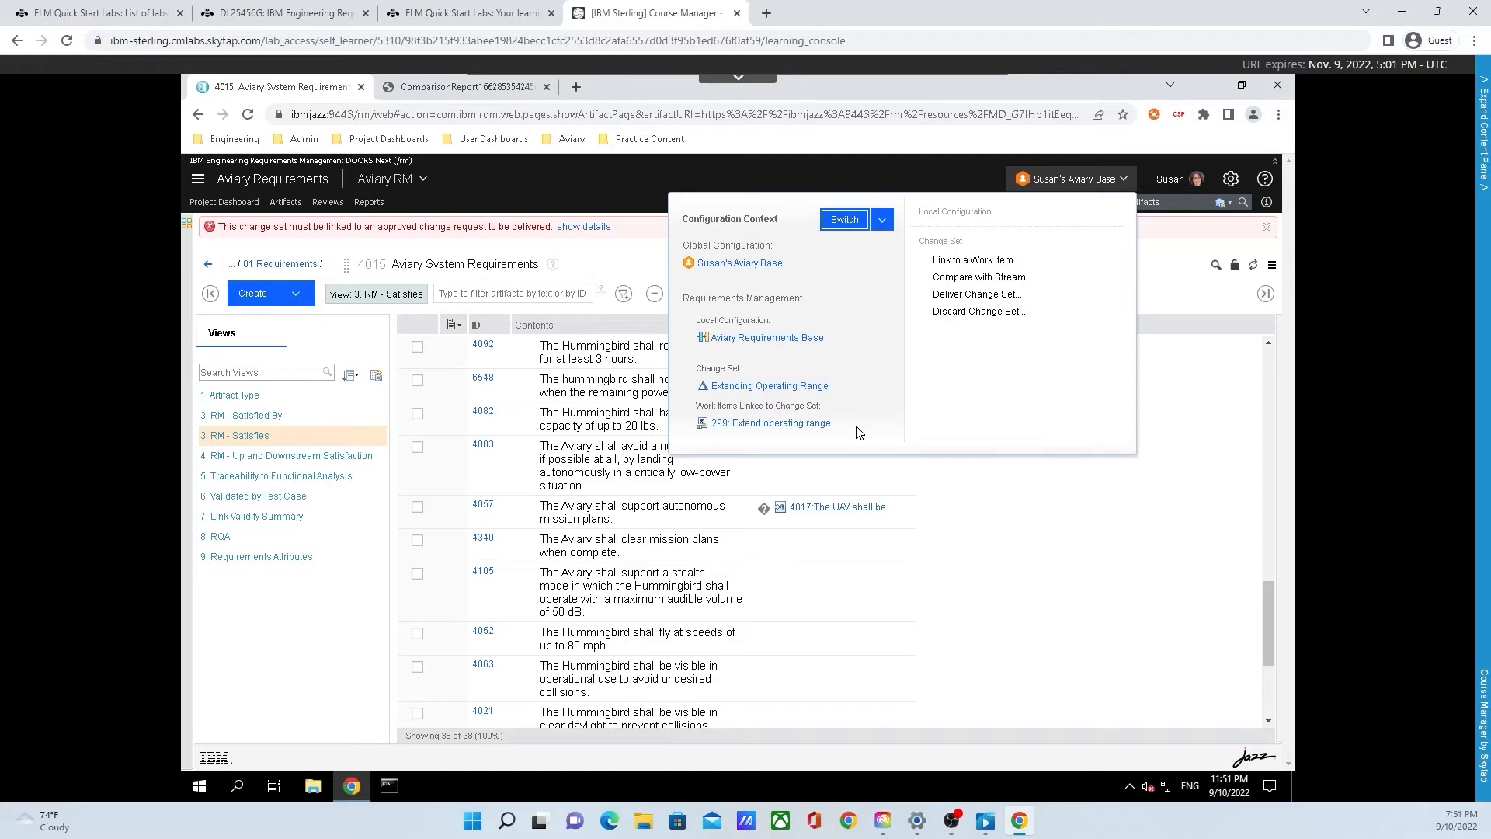
pyautogui.click(812, 429)
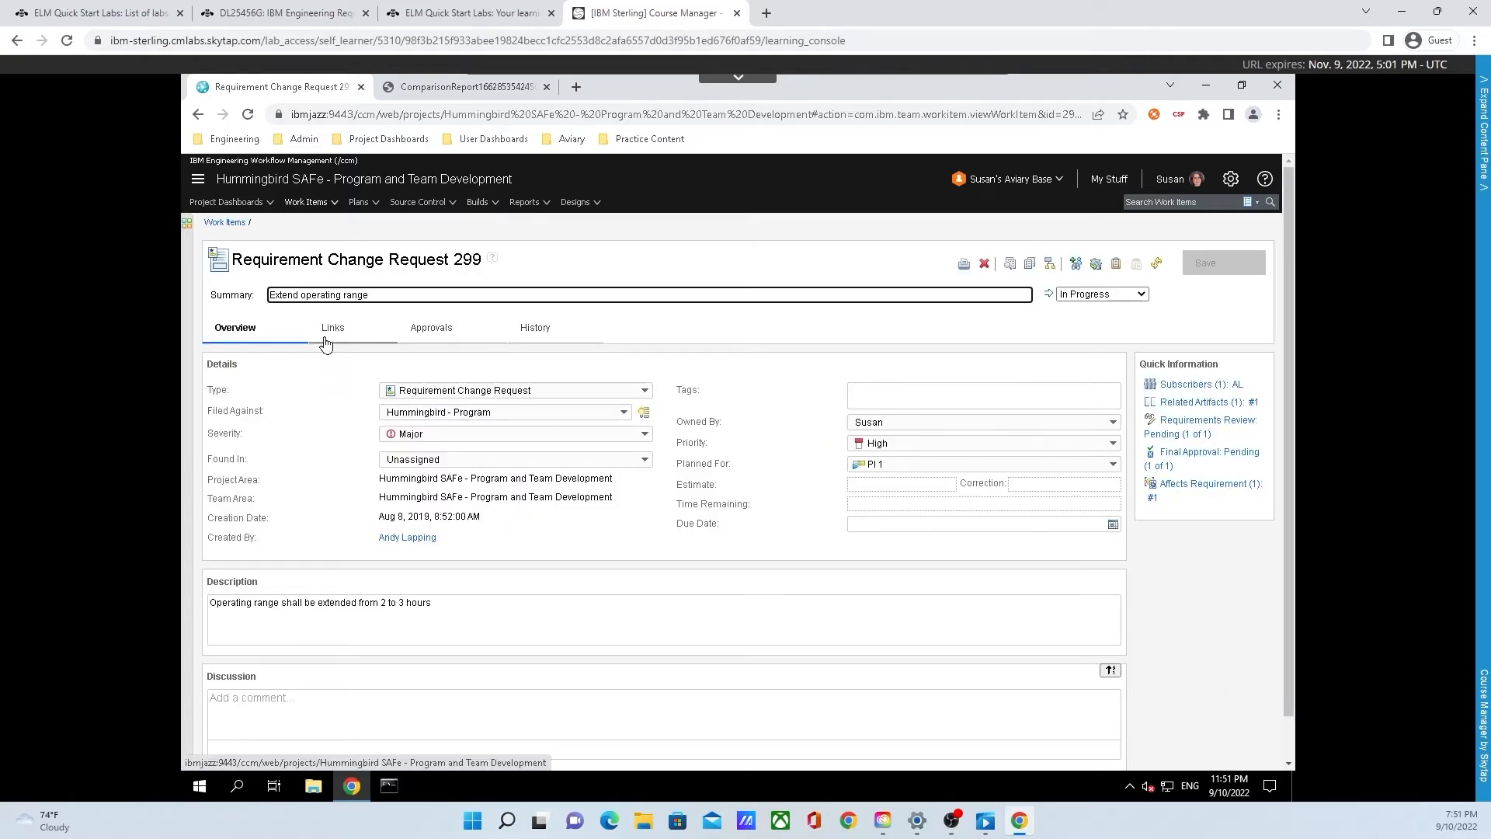
pyautogui.click(328, 333)
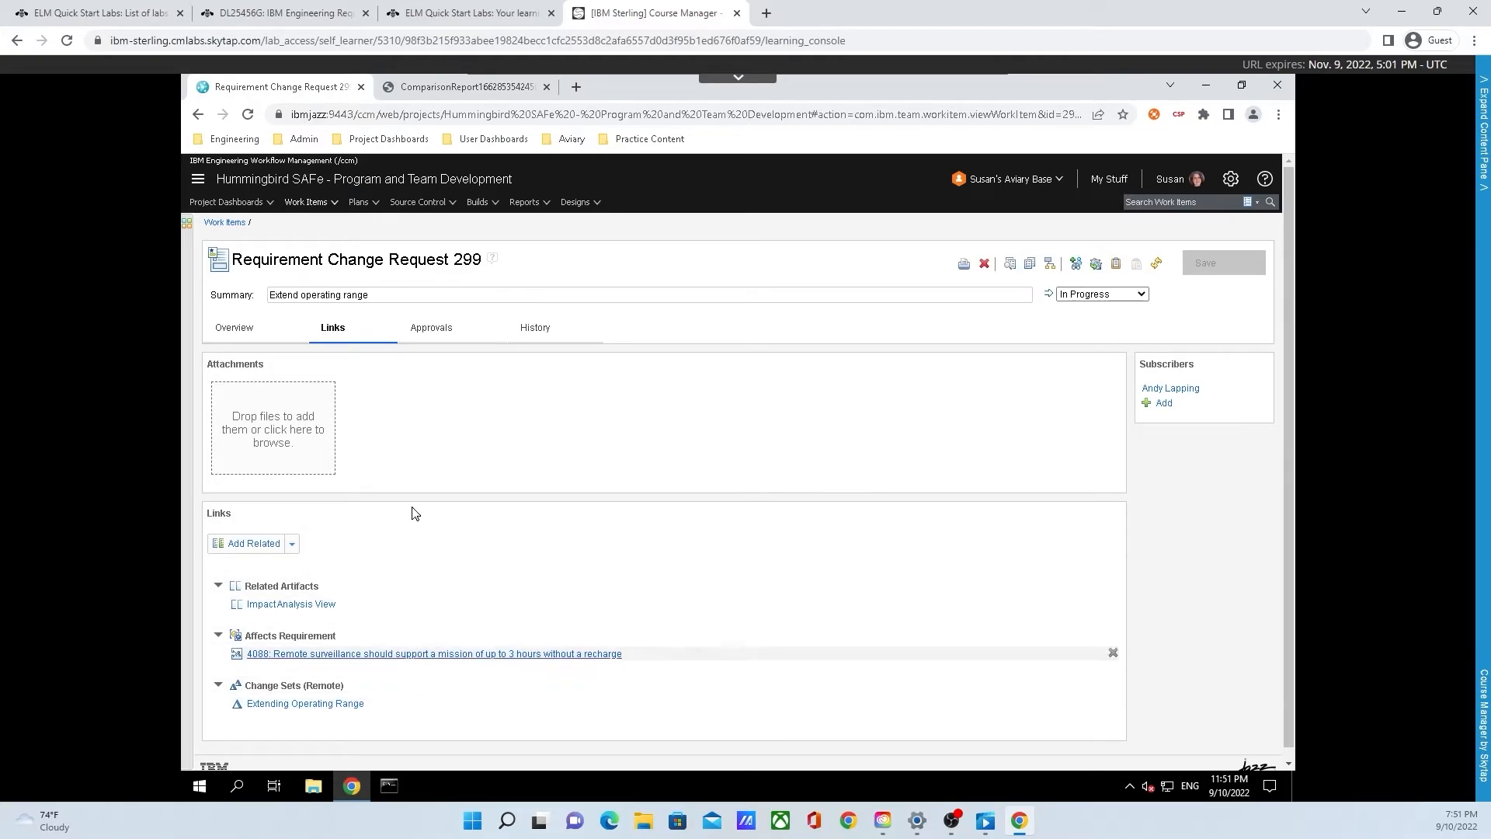
pyautogui.click(418, 330)
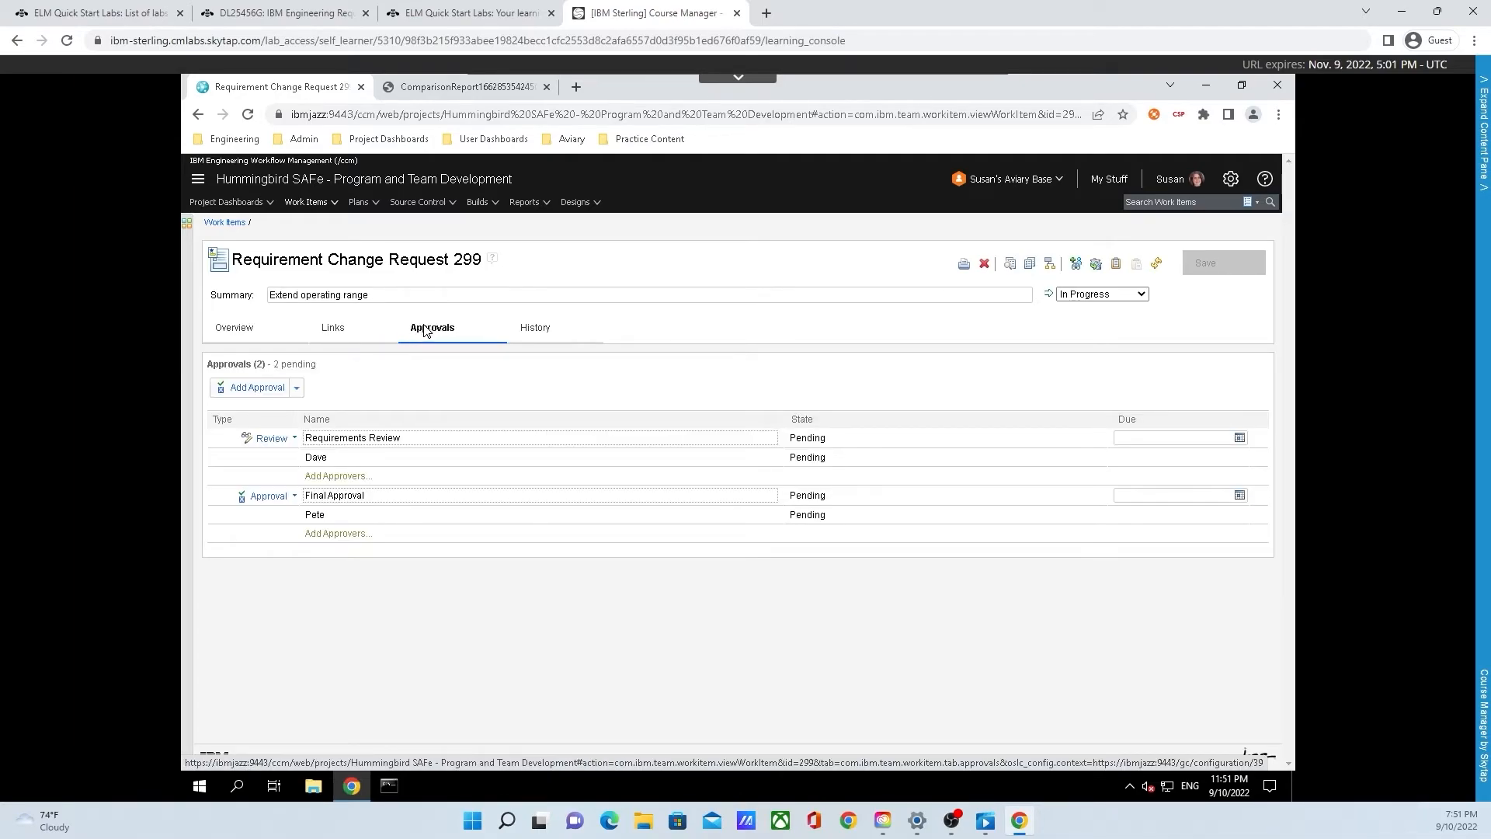